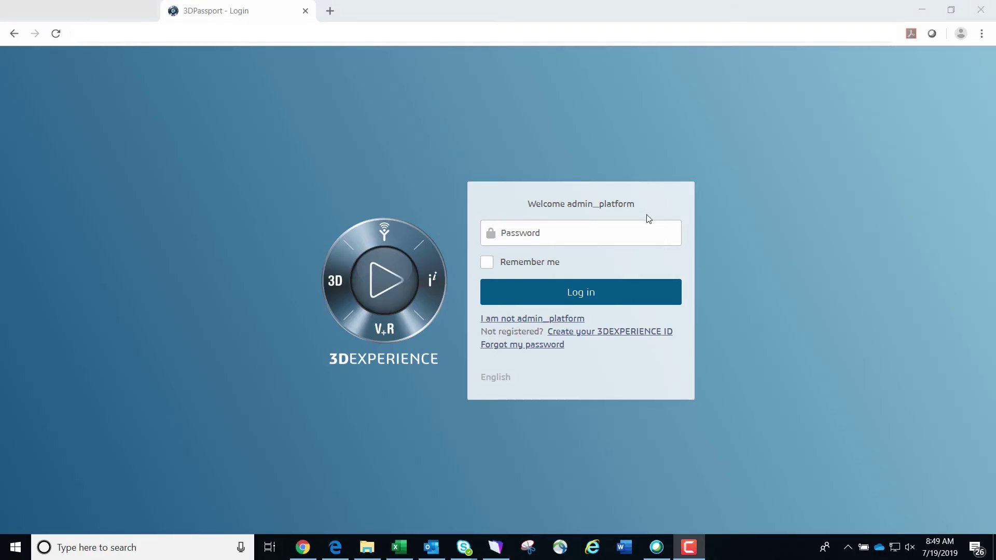
Step: Enter the account password and log in to the platform
left_click(618, 235)
type("••••••")
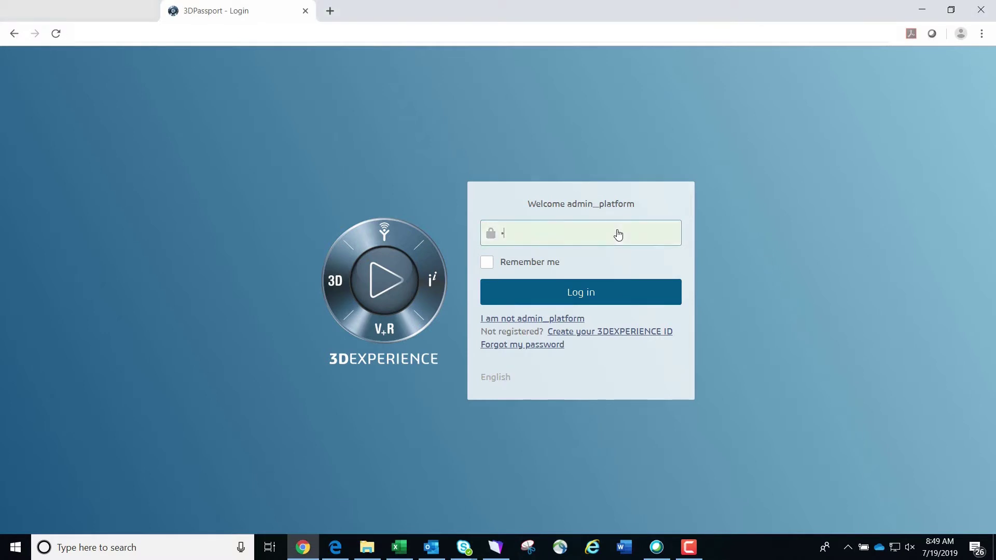
type("••••")
key("Return")
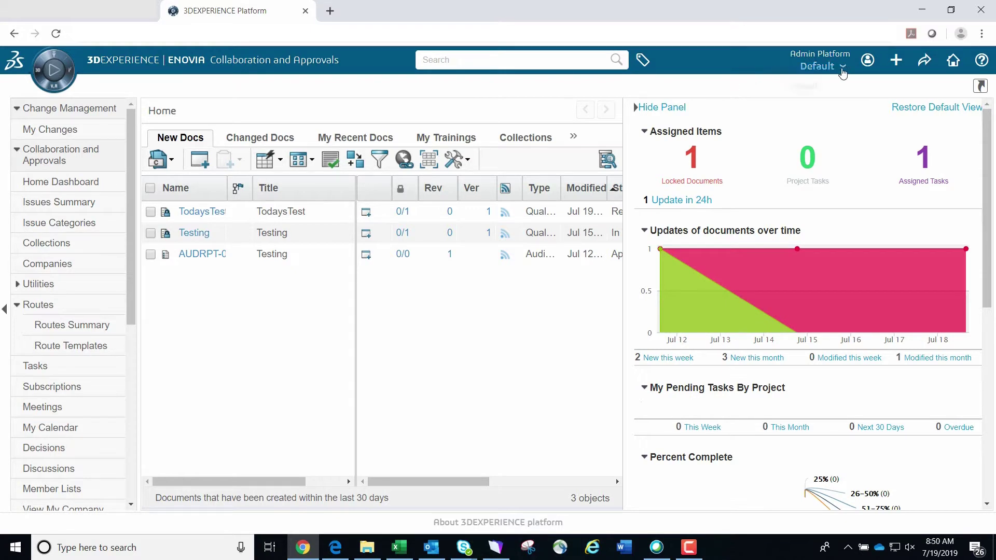
Step: Check the organization, collaborative space and role in the account's credentials, leaving them as they are
left_click(868, 60)
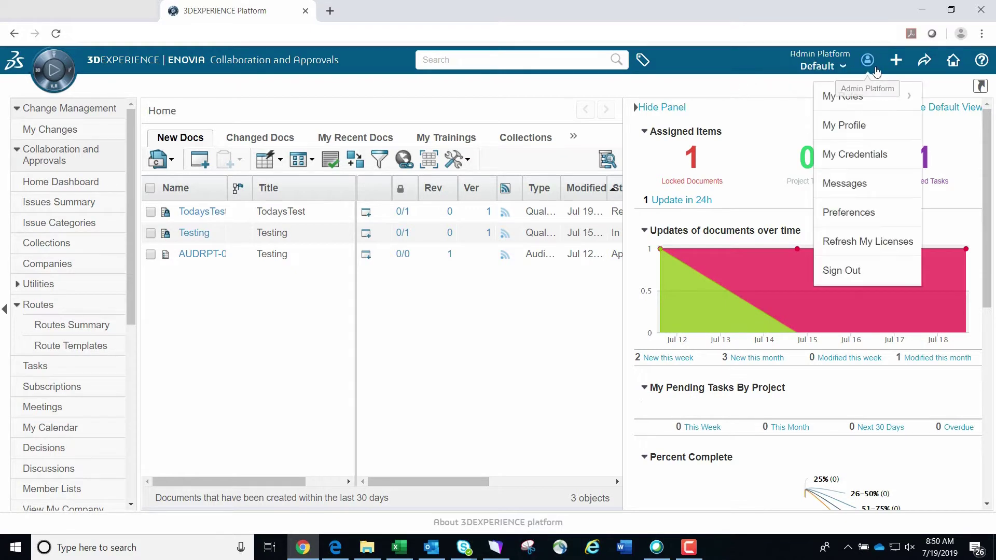
left_click(873, 155)
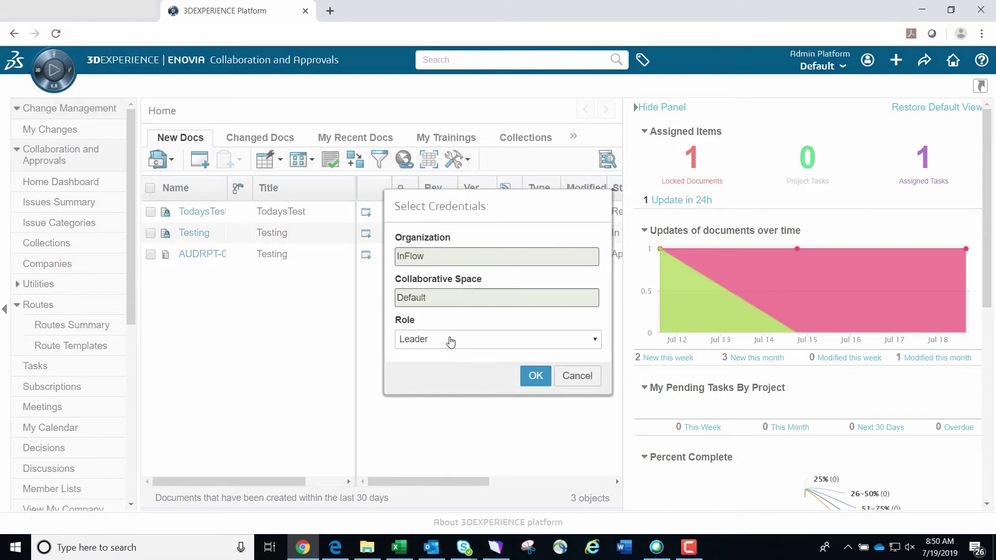
left_click(576, 375)
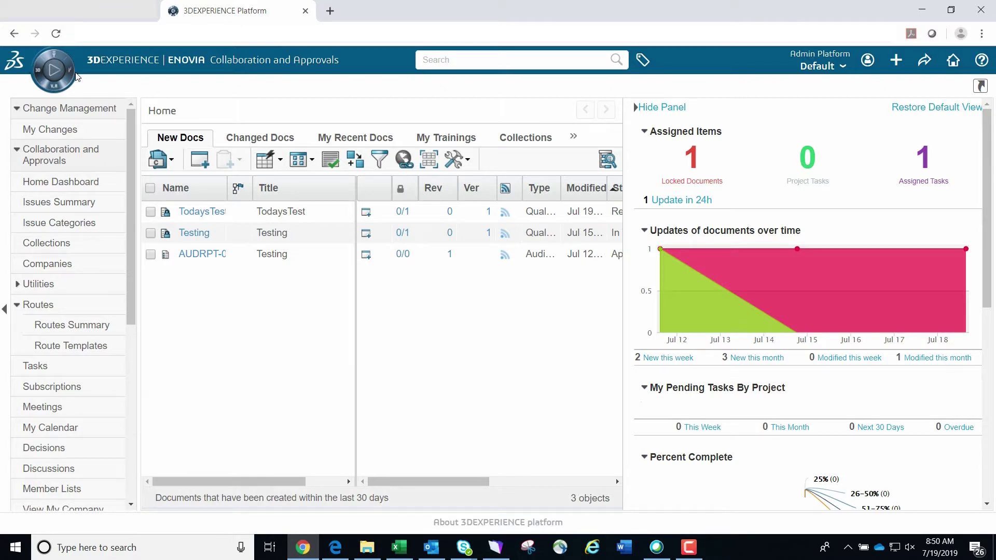
Step: Find the Quality Document Control app among the social and collaborative apps and open it
left_click(52, 60)
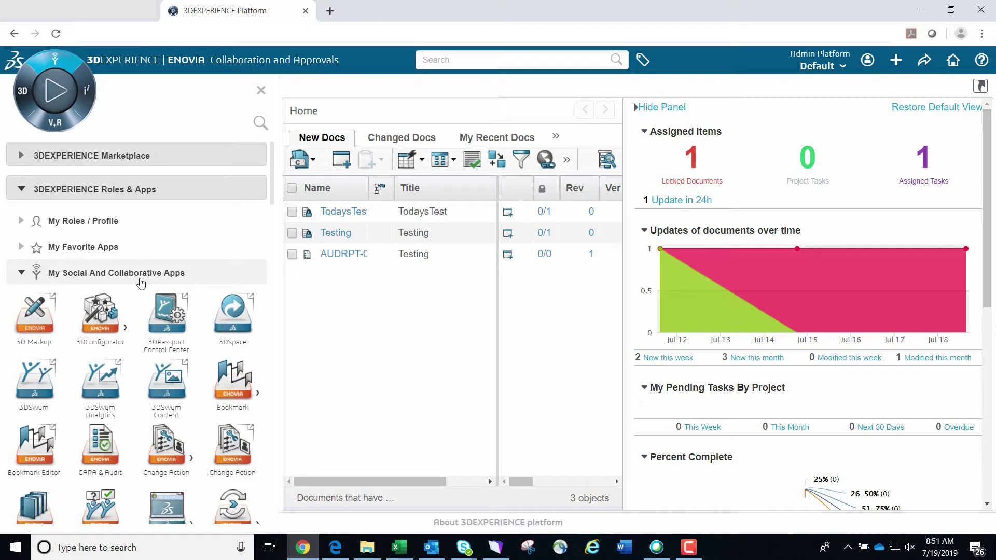
scroll(140, 283, "down", 5)
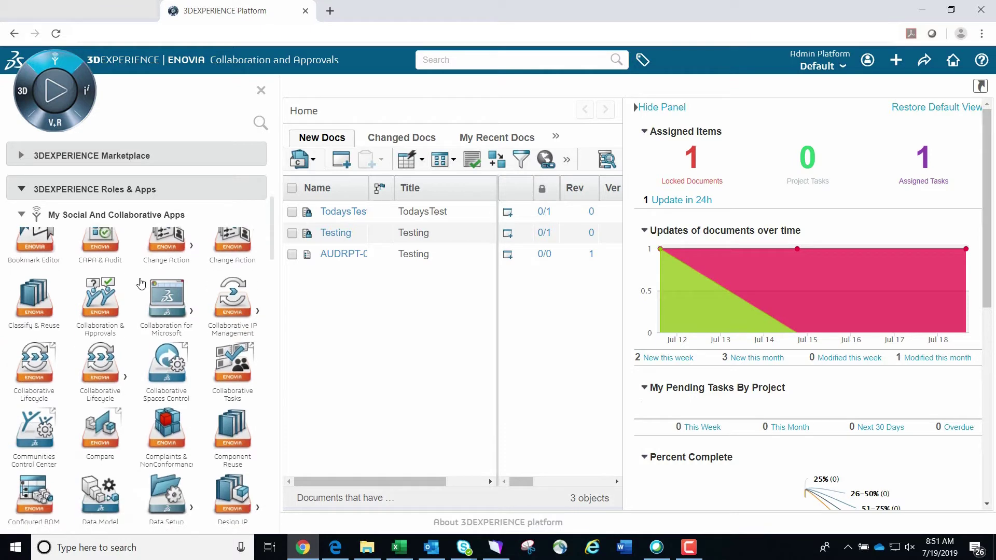
scroll(141, 283, "down", 10)
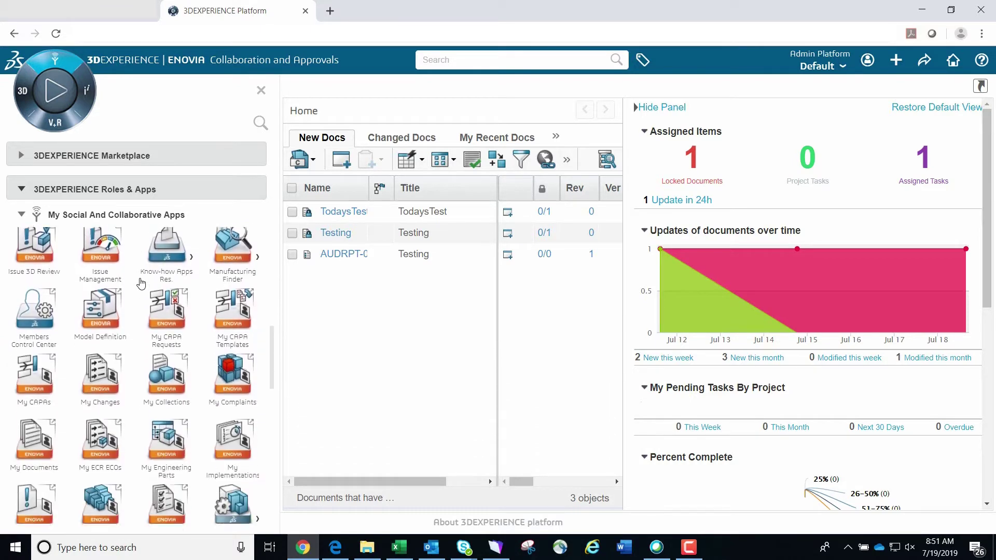
scroll(141, 283, "down", 8)
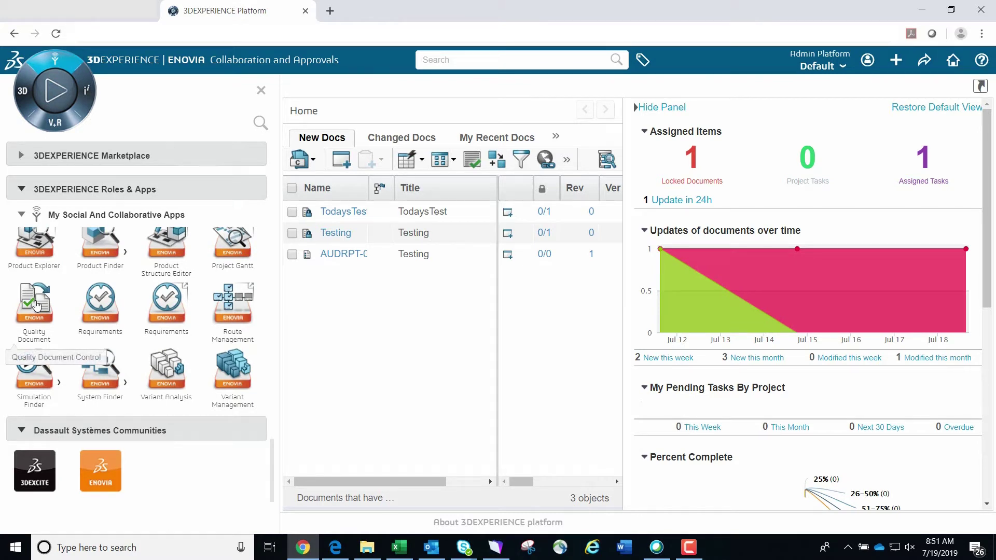
left_click(35, 305)
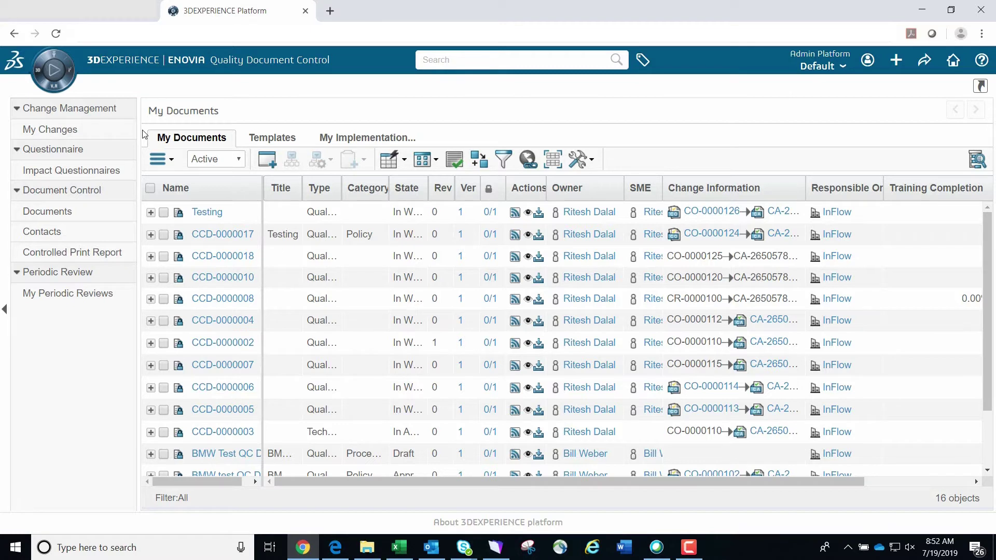
Step: Start a new controlled document and turn off automatic naming to name it DemoDoc, leaving the title and description empty
left_click(176, 165)
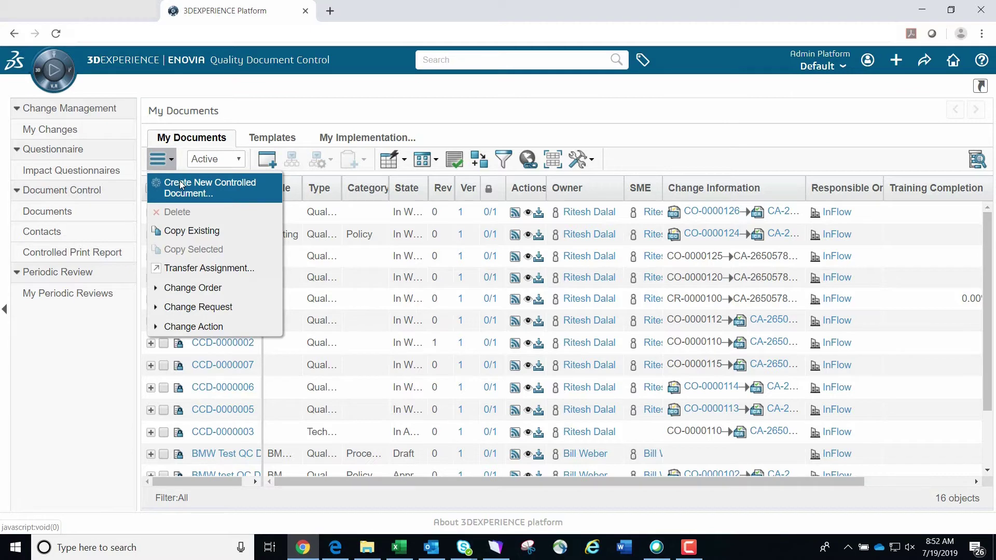
left_click(181, 187)
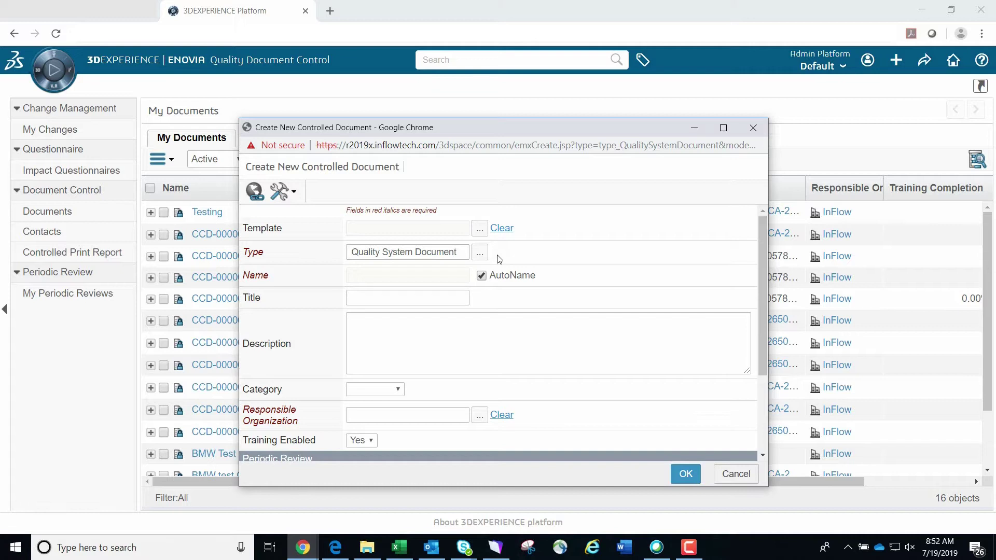
left_click(481, 275)
left_click(403, 274)
type("DemoDoc")
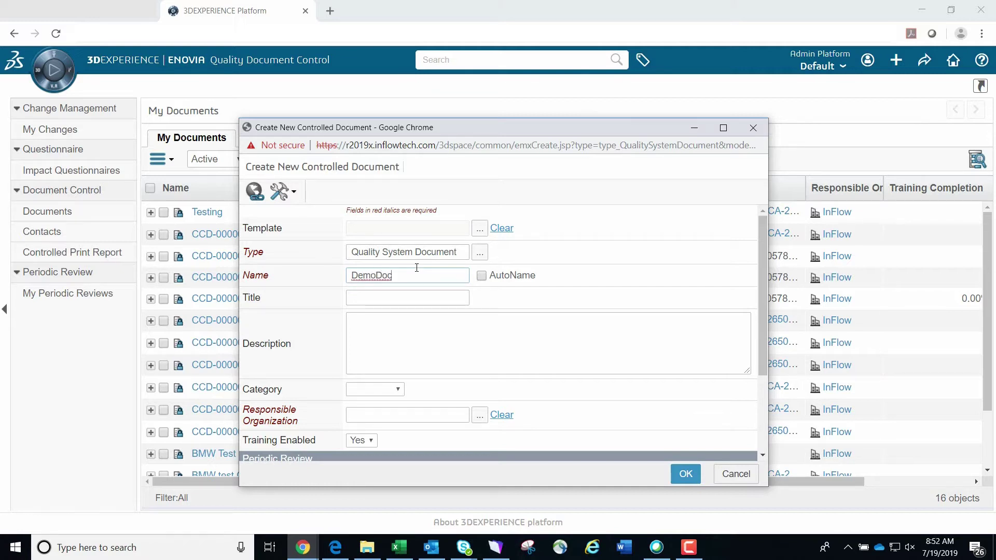
left_click(409, 300)
left_click(416, 334)
Step: Set the document's category to Policy and choose the InFlow company as its responsible organization
scroll(416, 334, "down", 3)
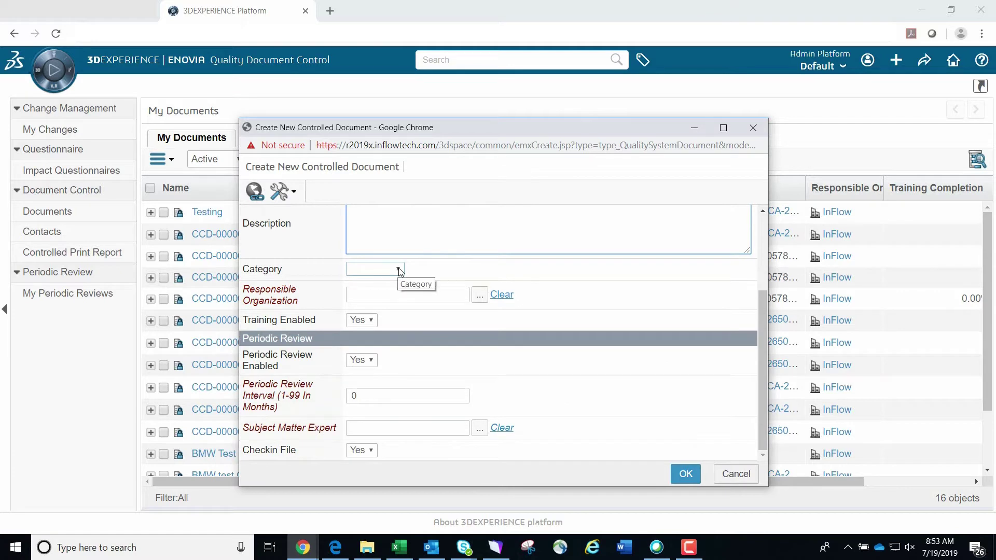
left_click(401, 270)
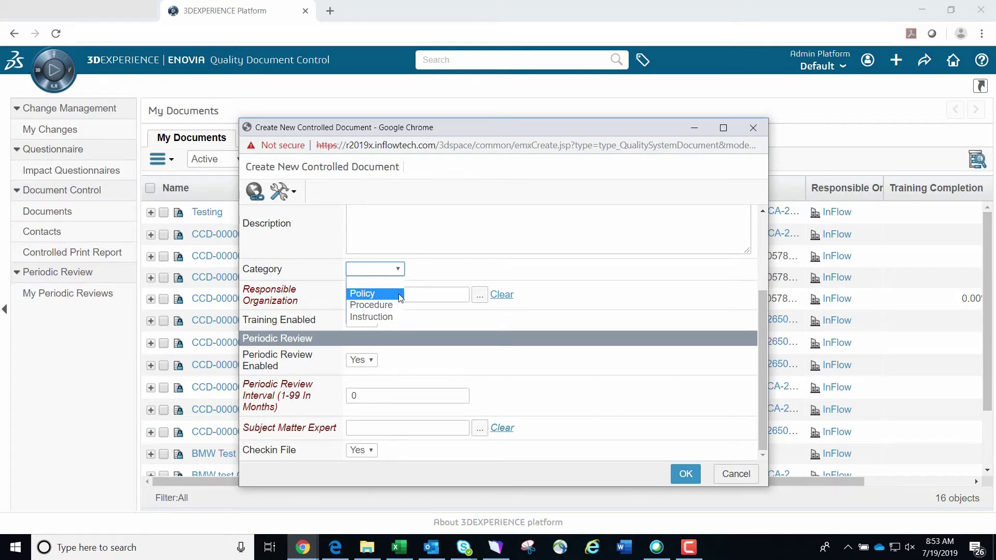
left_click(374, 294)
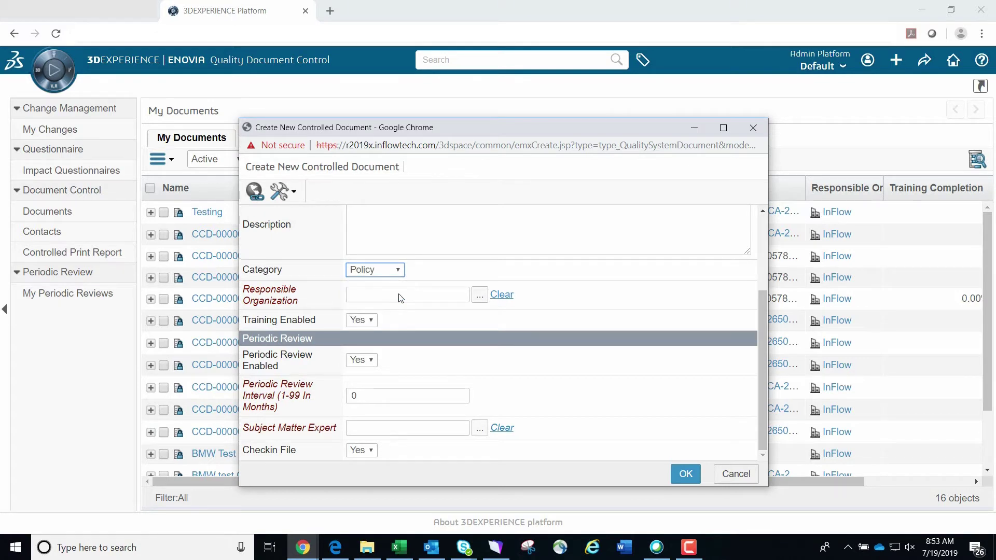
left_click(479, 296)
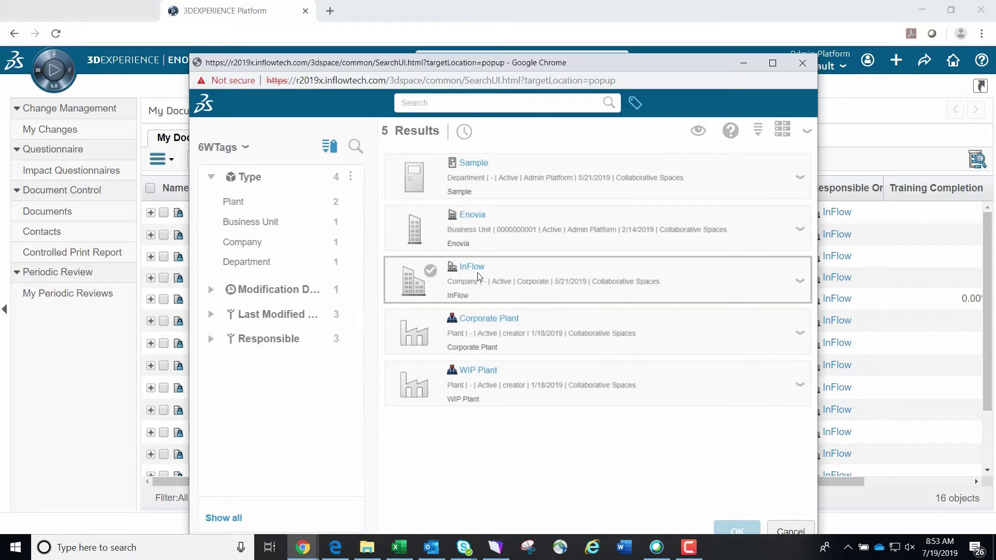
left_click(495, 293)
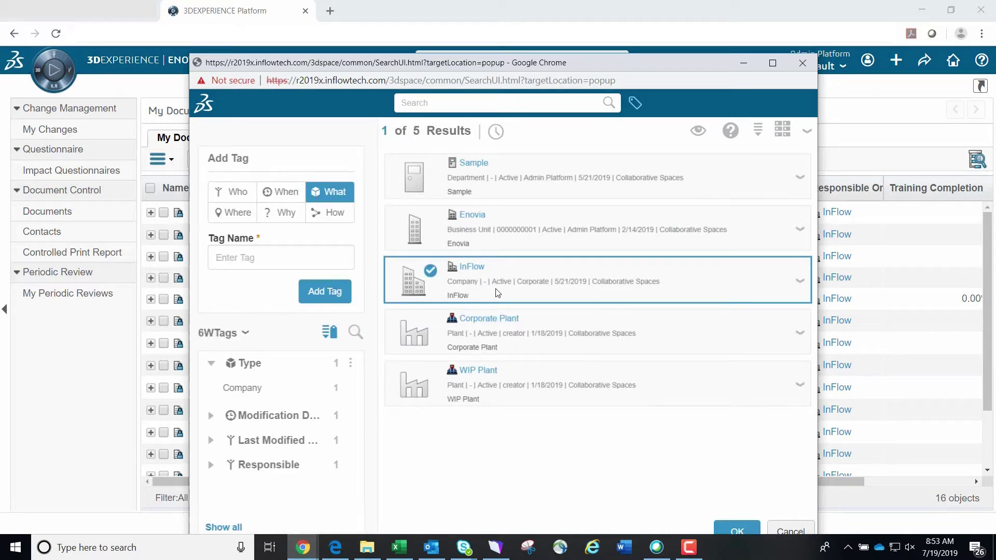
left_click(745, 529)
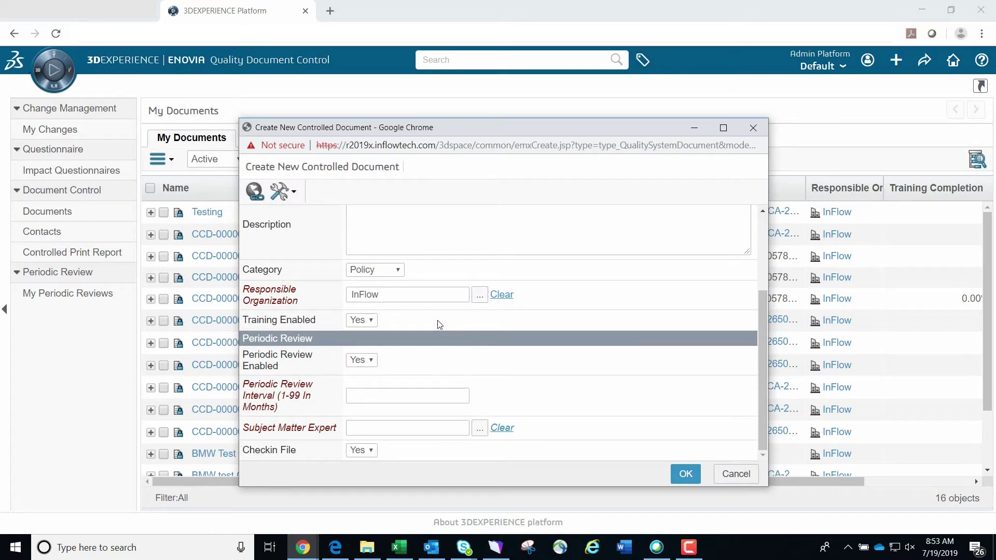
Step: Set the periodic review interval to 3 months and choose Admin Platform as the subject matter expert
left_click(415, 397)
type("3")
left_click(481, 431)
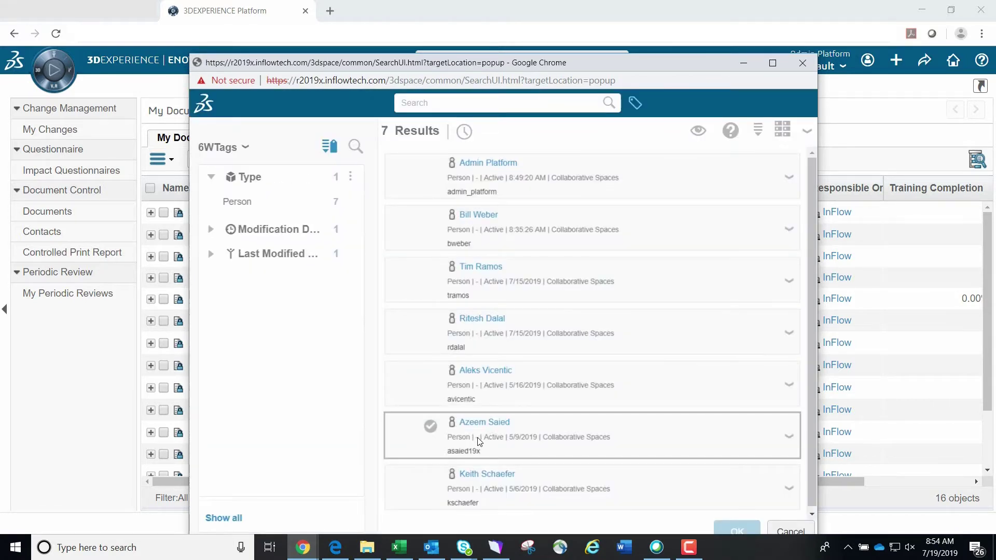
left_click(497, 171)
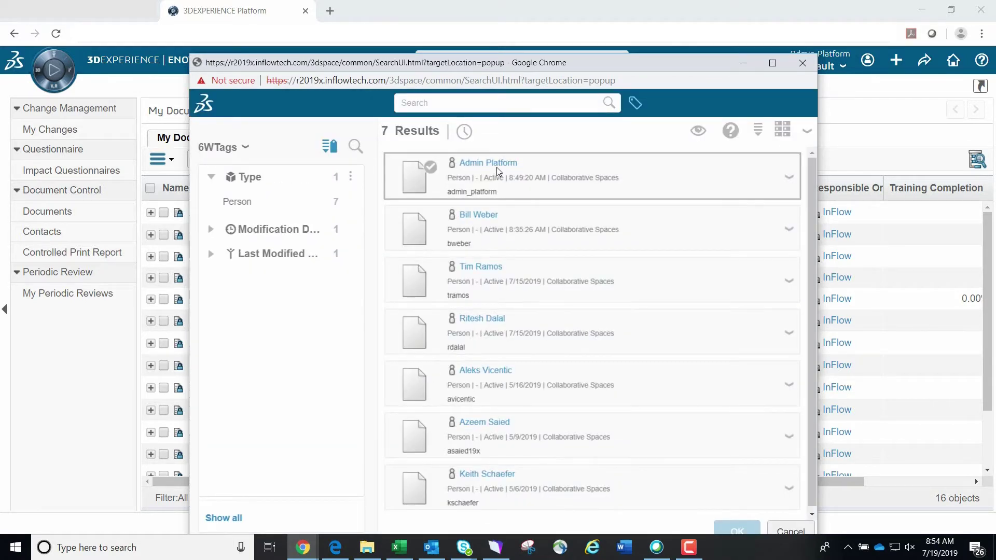
left_click(736, 529)
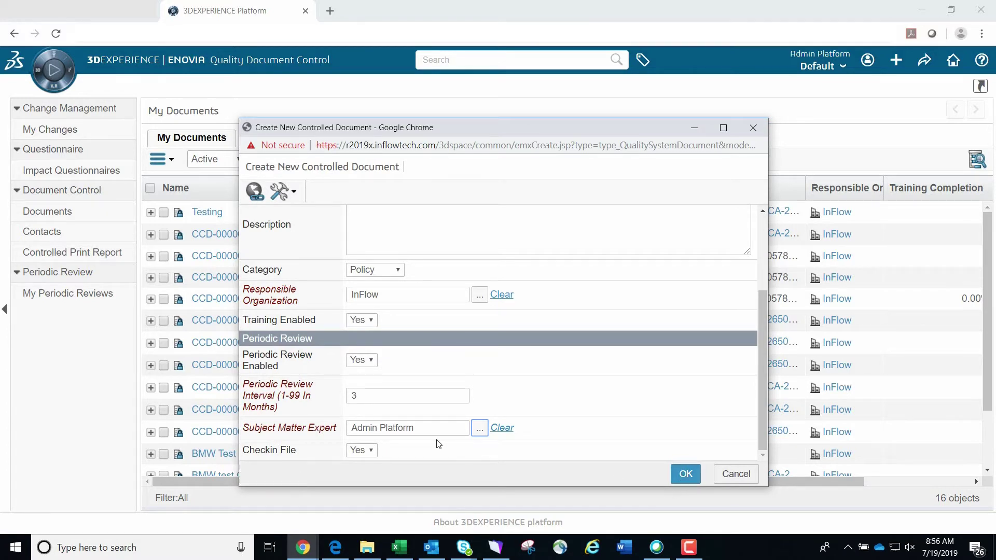
Step: Create the controlled document and check in Complaint-Step2-EventConfirmedandPromote.JPG as its file in generic format
left_click(686, 473)
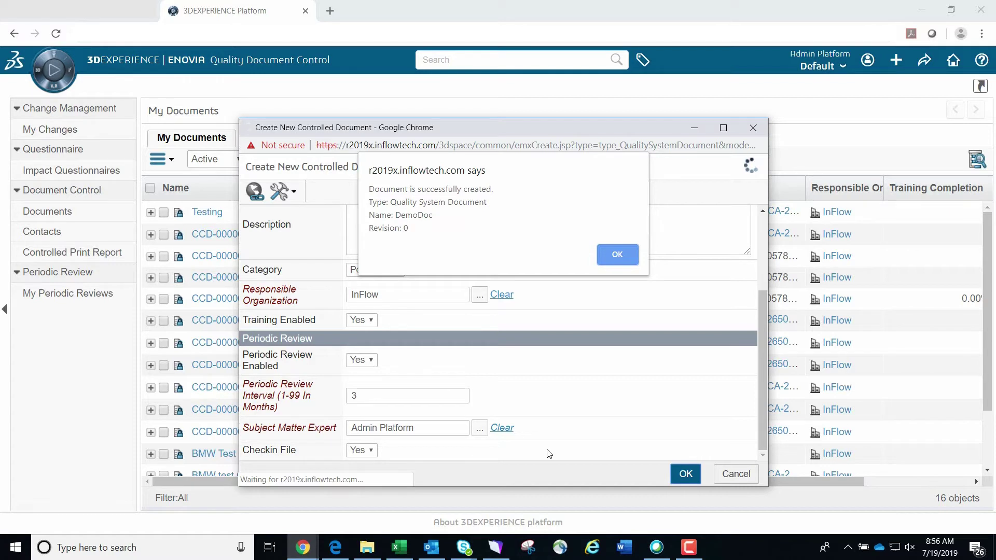
left_click(607, 255)
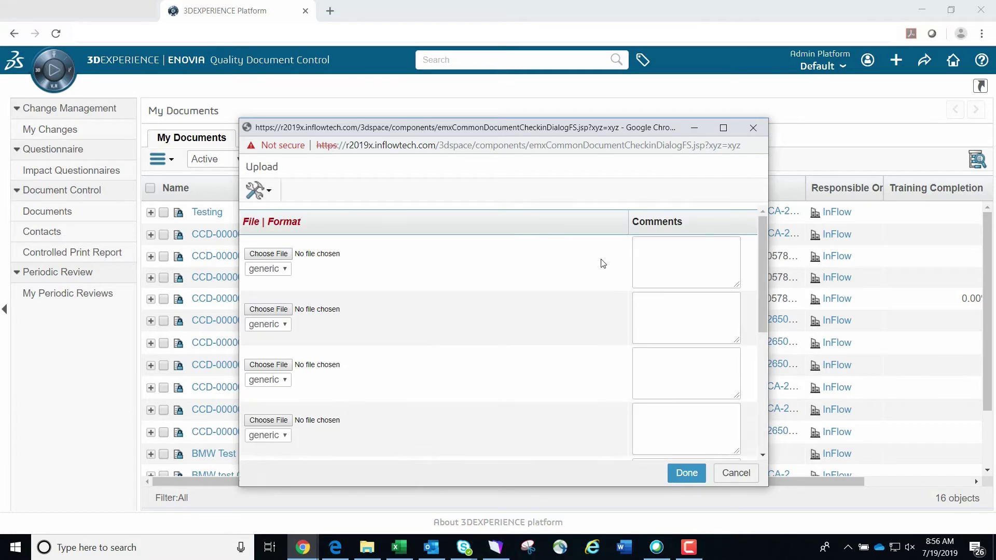
left_click(270, 254)
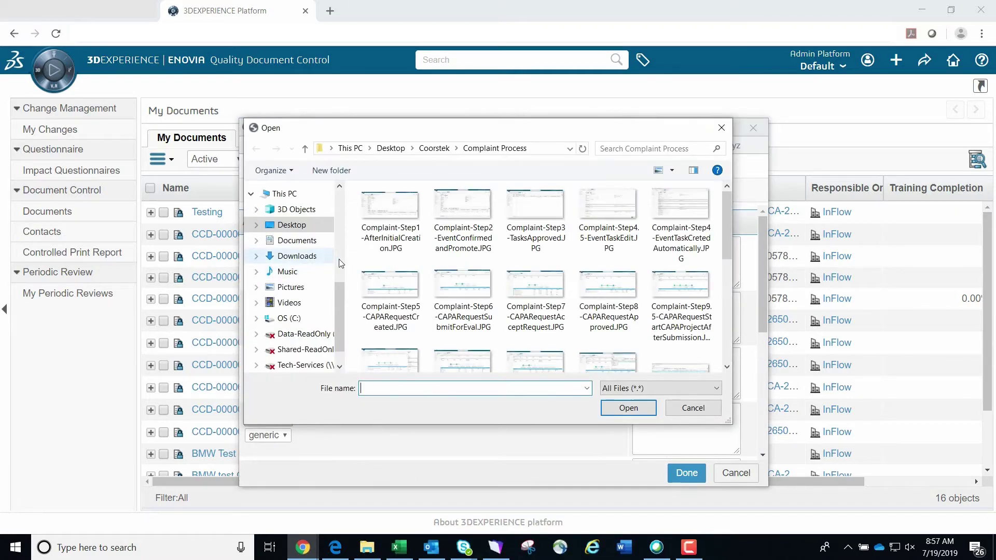
left_click(481, 228)
left_click(651, 407)
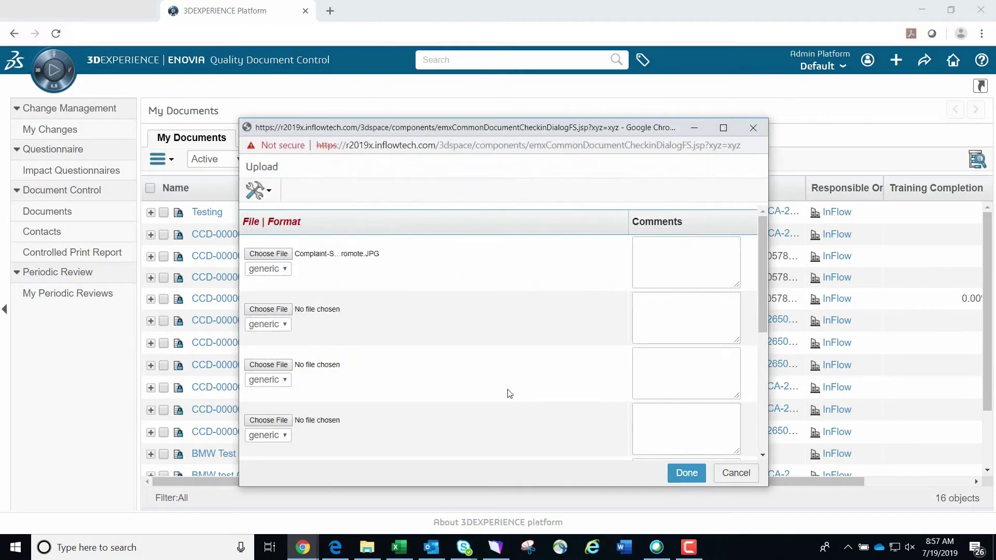
left_click(672, 475)
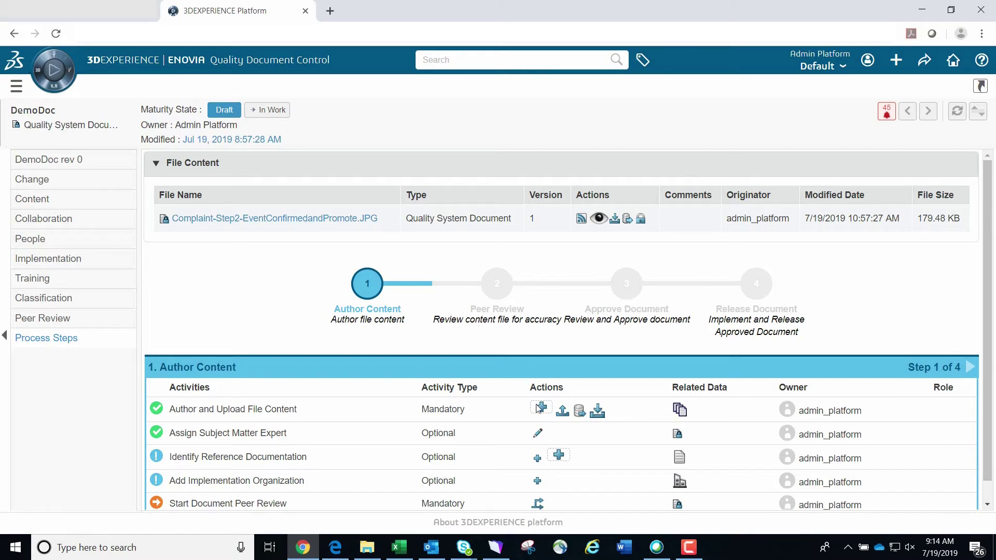
Step: Promote DemoDoc from authoring by starting its document peer review
scroll(516, 436, "down", 1)
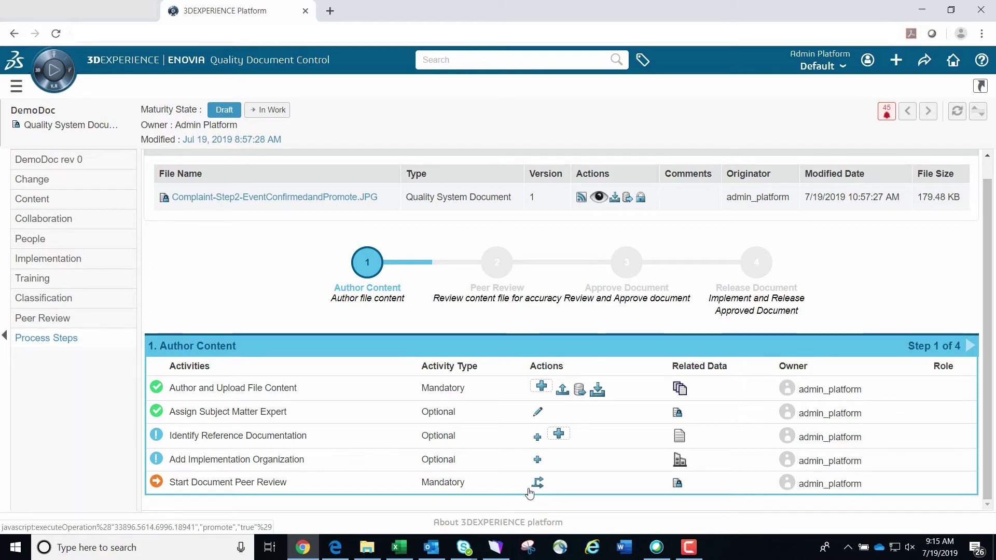
left_click(537, 483)
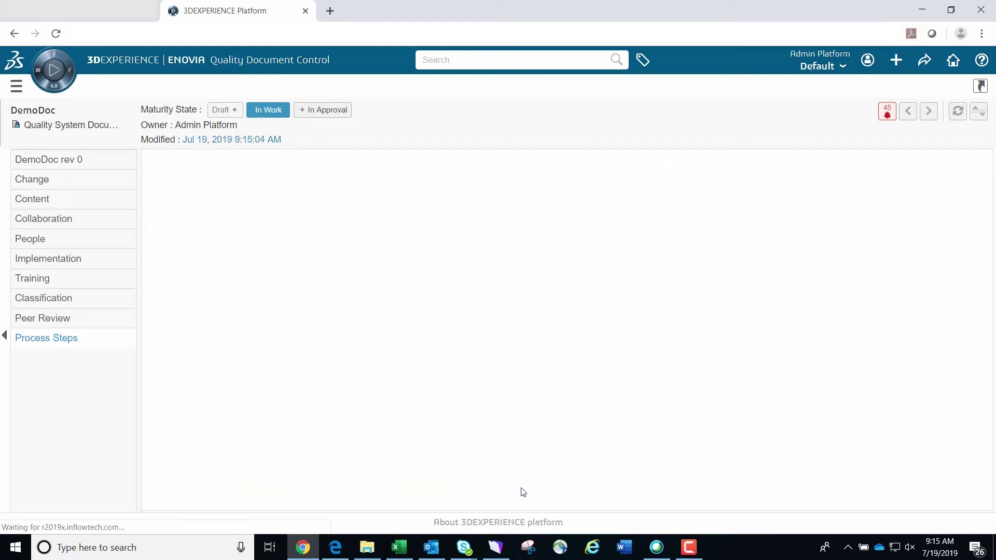
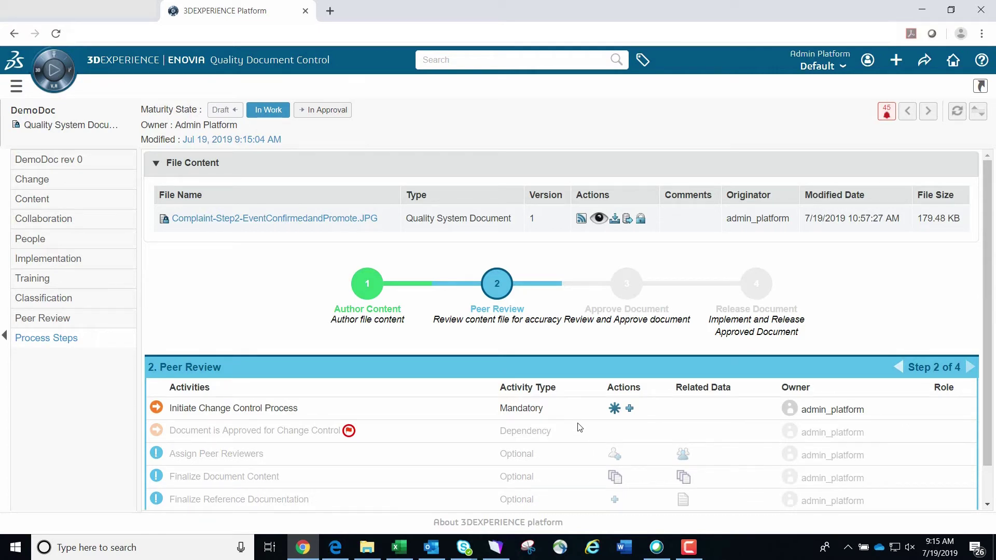
Step: Initiate the change control process with a new change order for DemoDoc, keeping the Fast track Change policy
scroll(580, 427, "down", 1)
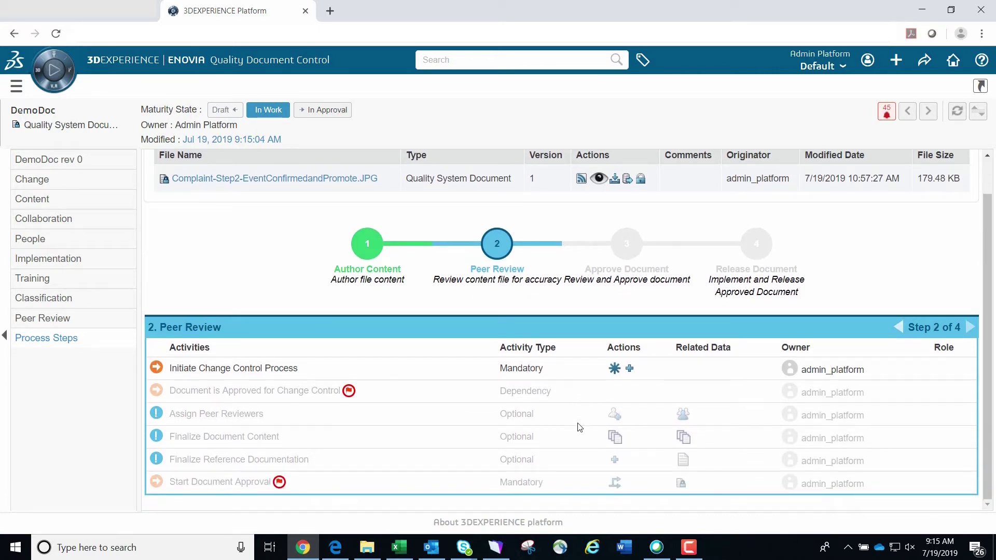
left_click(614, 369)
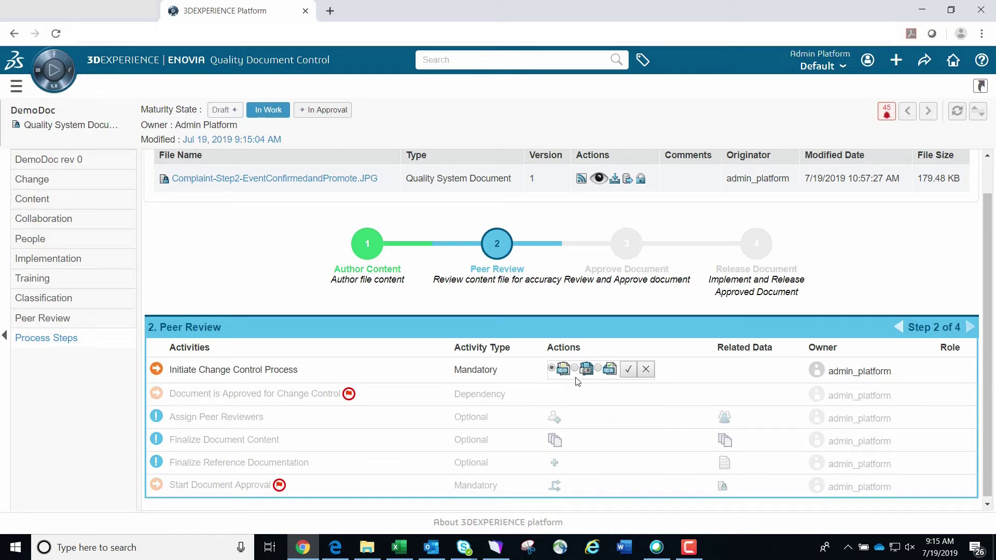
left_click(628, 369)
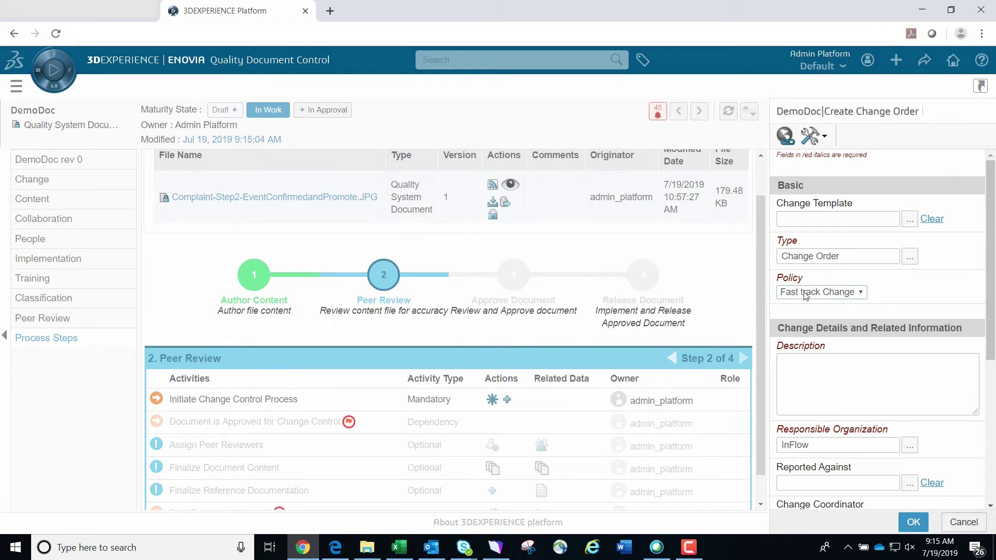
left_click(861, 293)
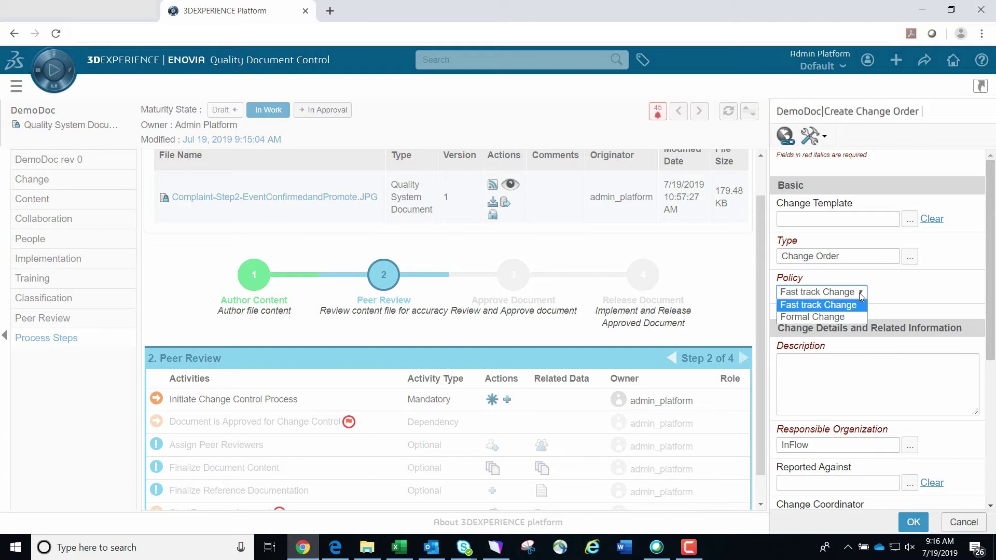
left_click(861, 295)
left_click(897, 297)
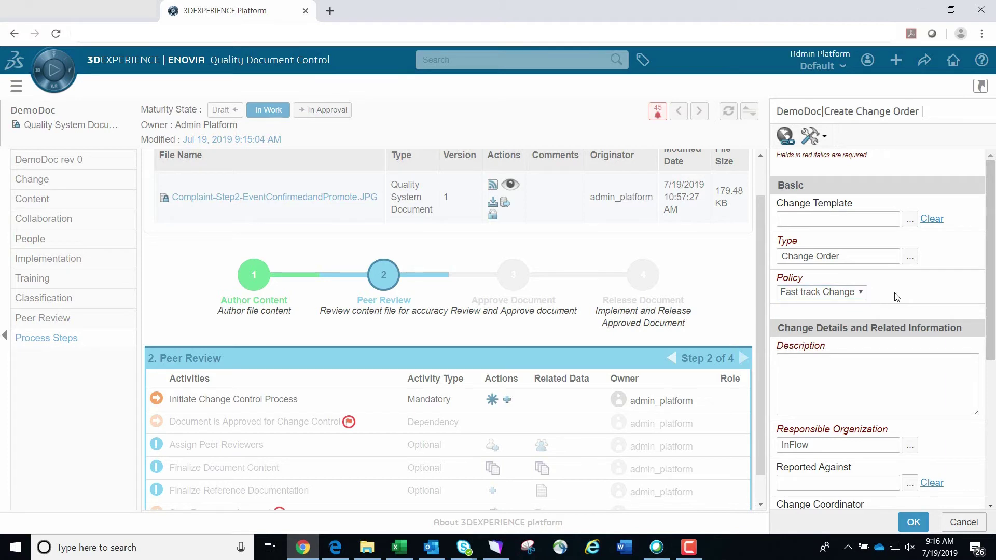
Step: Enter "Test" as the description of the new change order
scroll(894, 306, "down", 1)
left_click(890, 313)
type("Test")
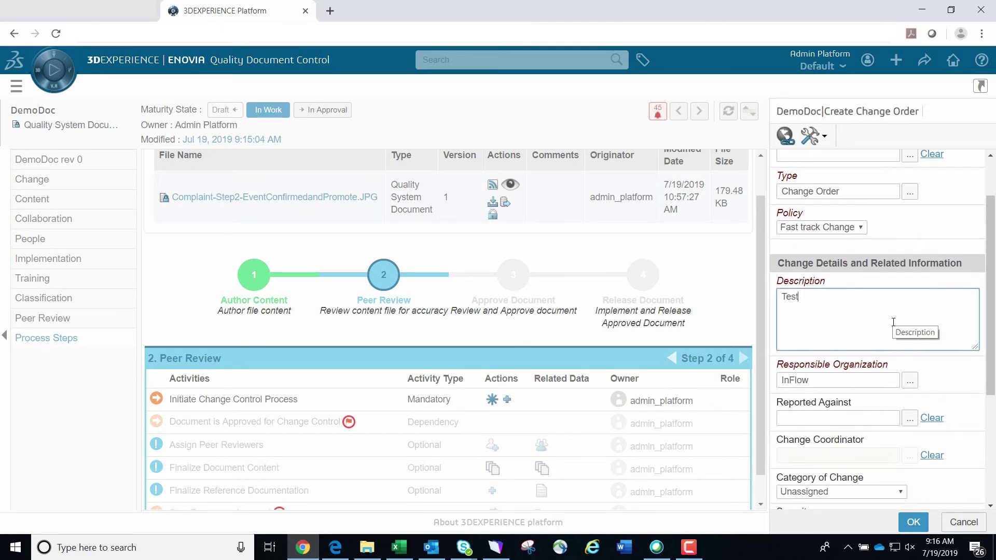
scroll(893, 321, "up", 1)
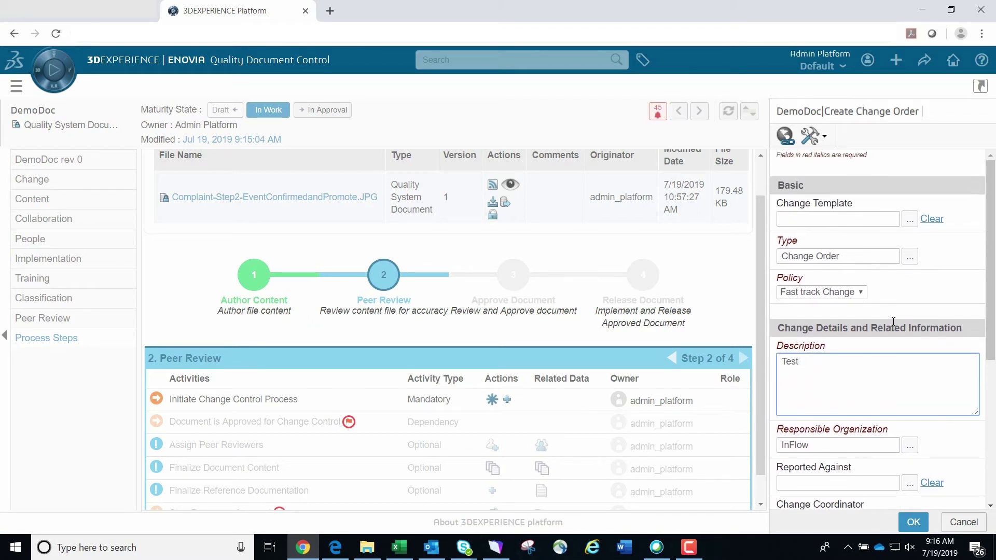
Step: Set the change order's category of change to Product Improvement and its severity to Medium
scroll(893, 321, "down", 2)
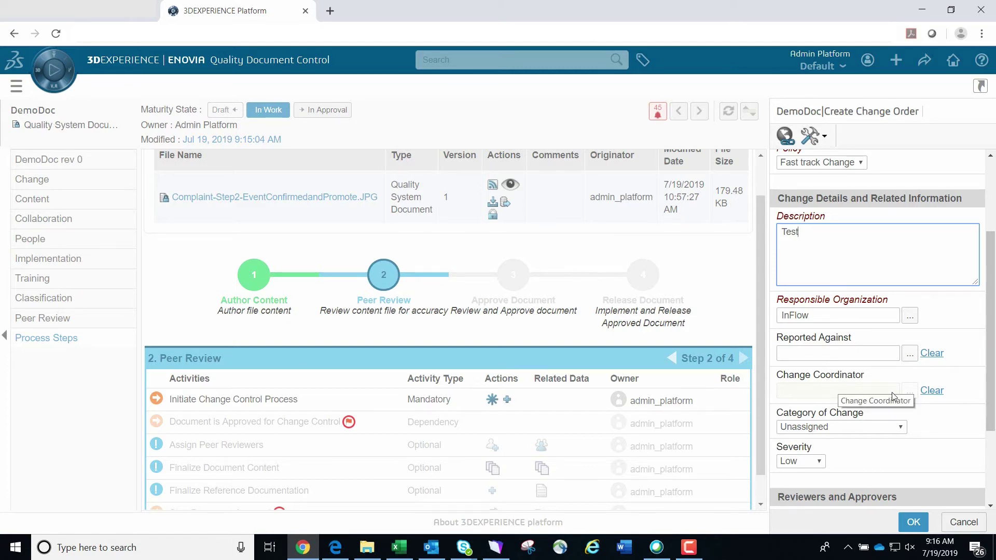
scroll(894, 396, "down", 2)
scroll(894, 397, "down", 2)
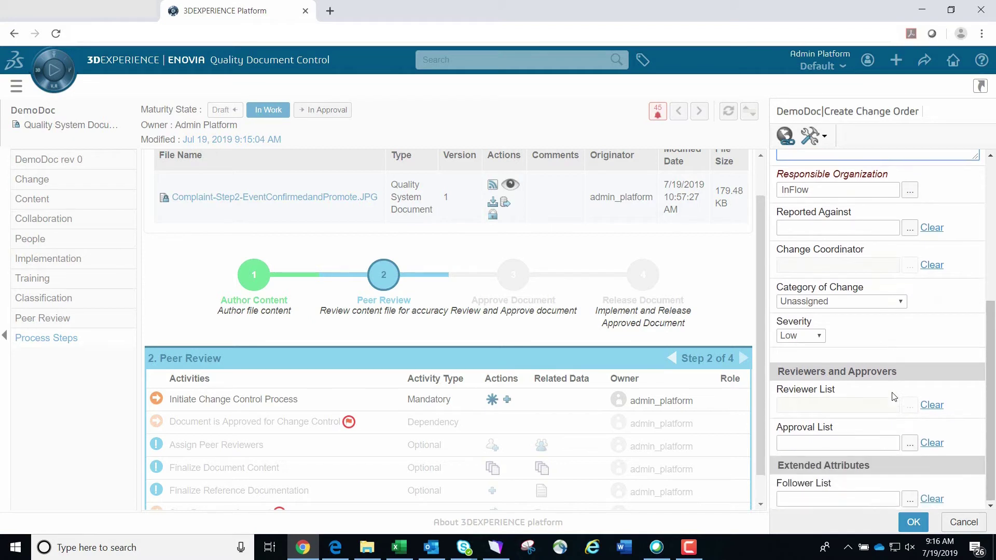
left_click(874, 301)
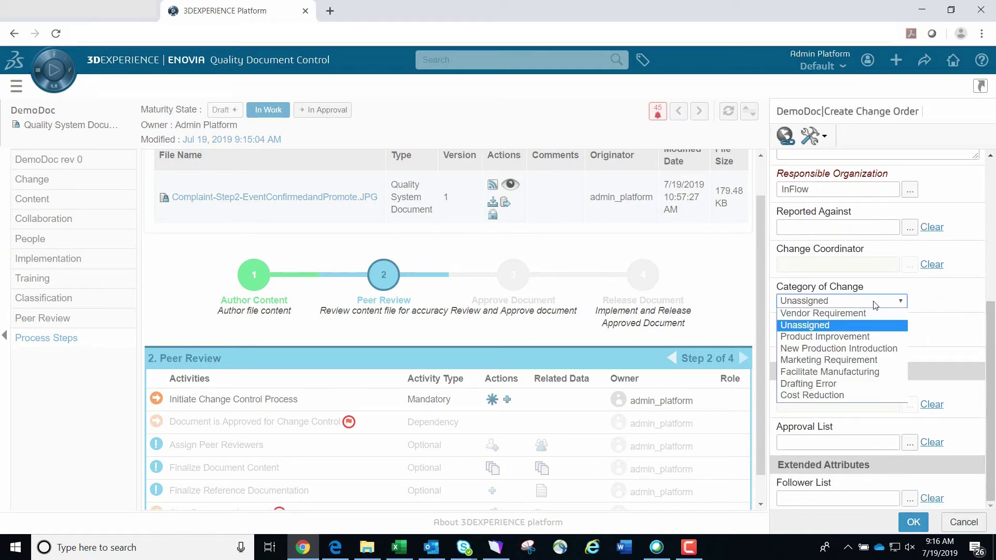
left_click(864, 336)
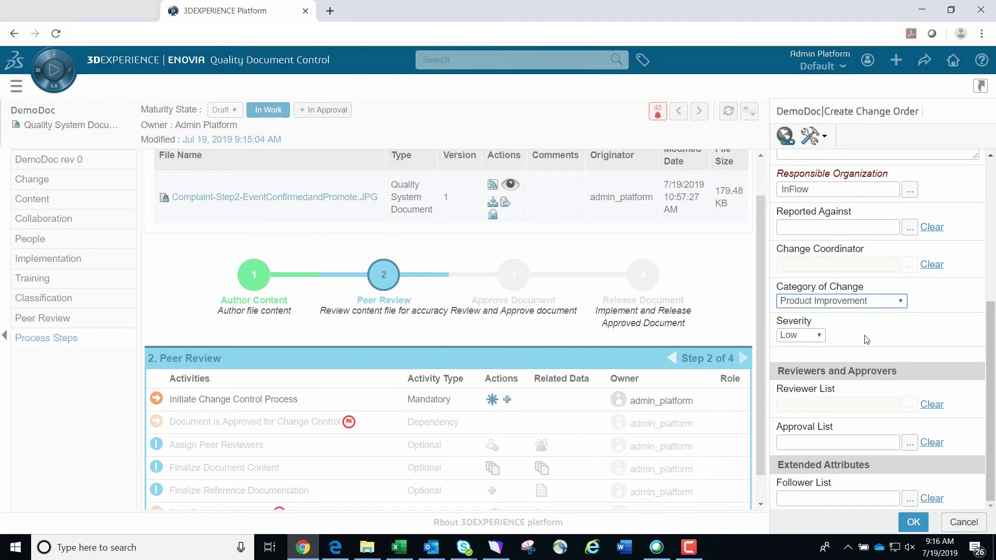
left_click(816, 337)
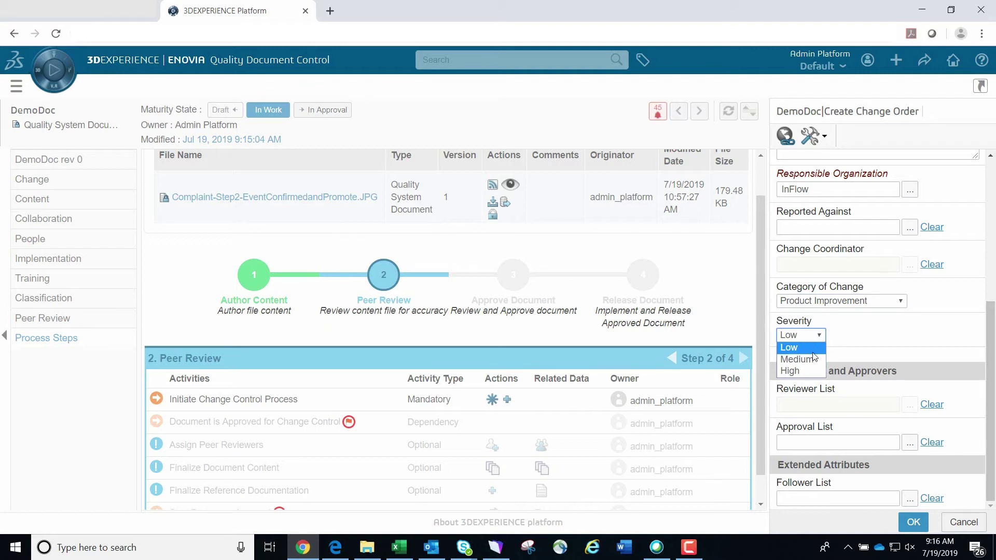
left_click(812, 358)
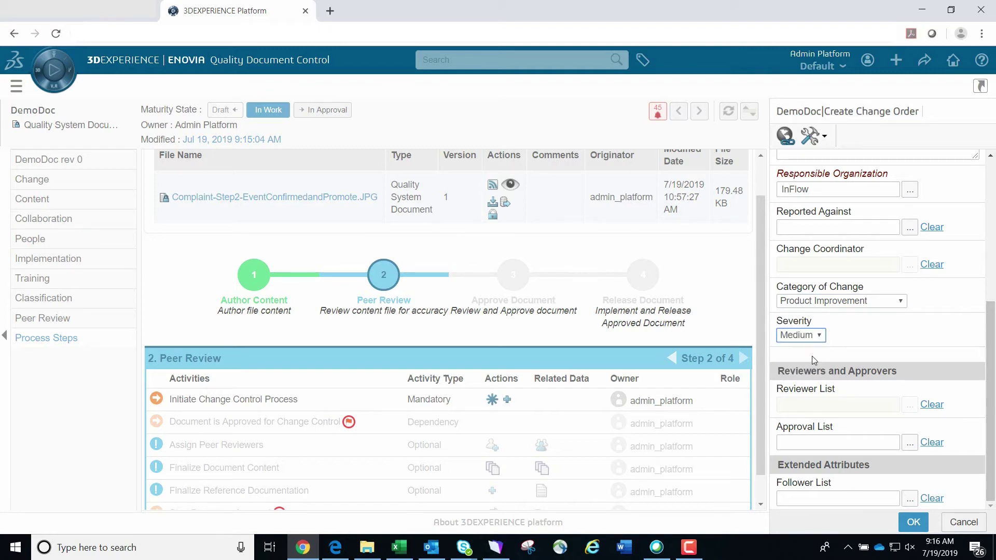
left_click(858, 330)
Step: Assign BMW Test Approval Route as the approval list and create the change order
left_click(908, 443)
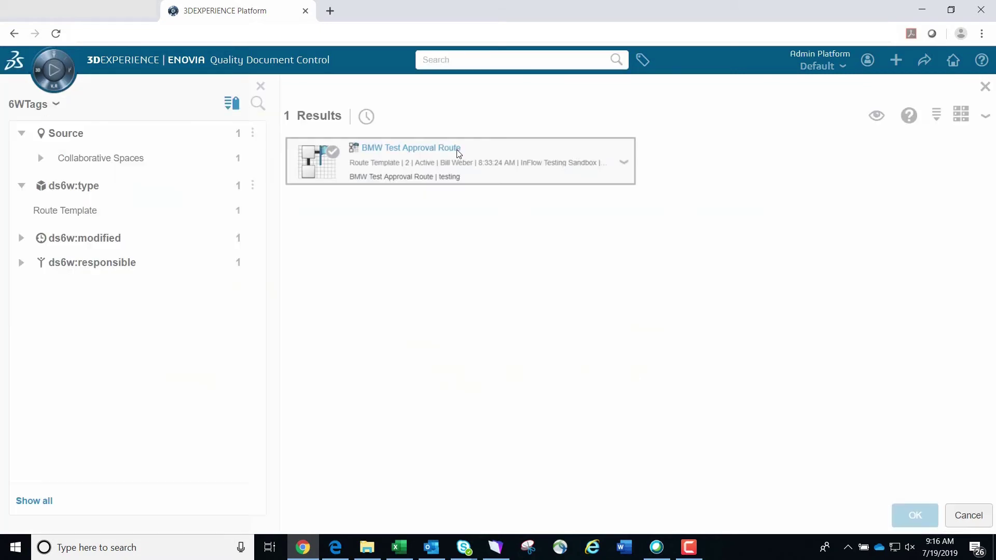
left_click(906, 514)
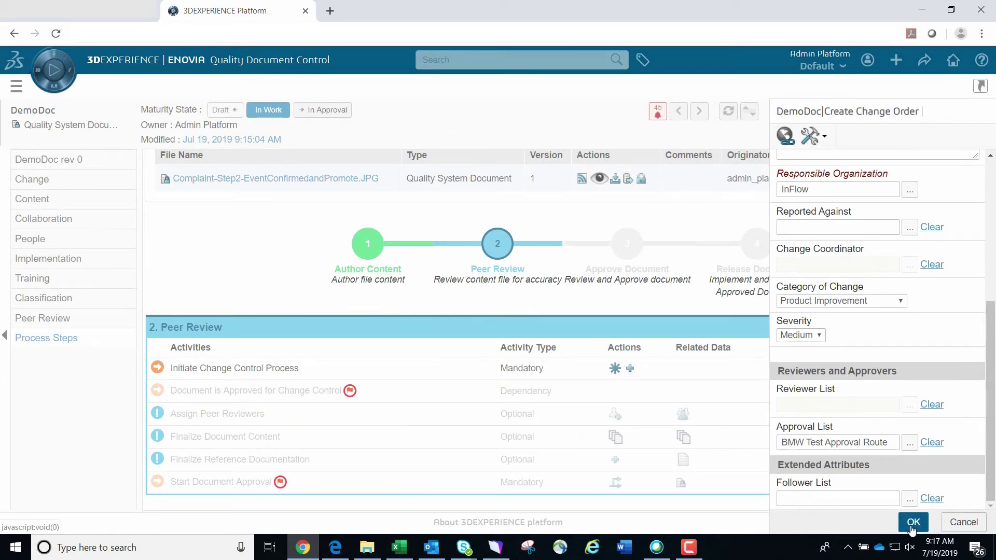
left_click(911, 527)
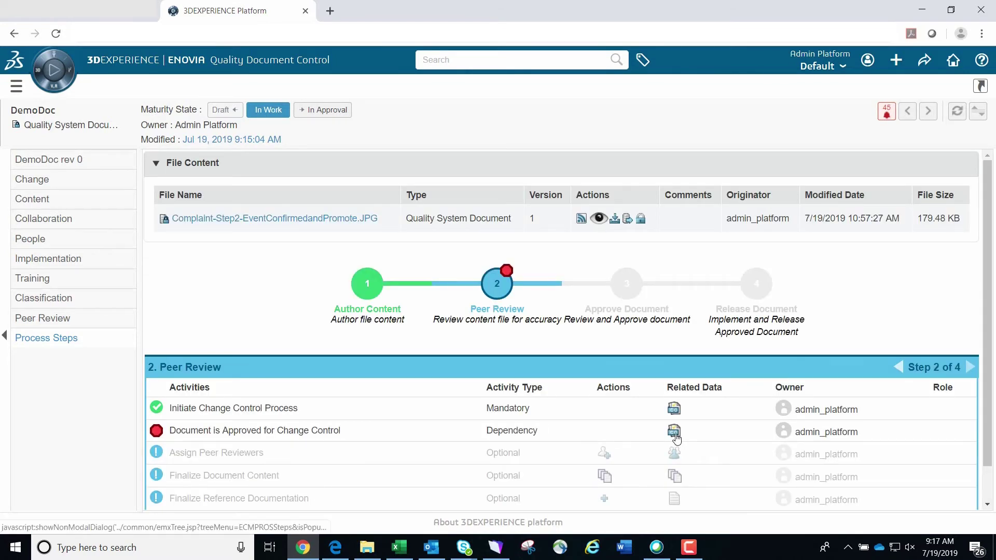
Step: Open the change order related to DemoDoc's change control approval in a full-size window and start its implementation planning
left_click(674, 432)
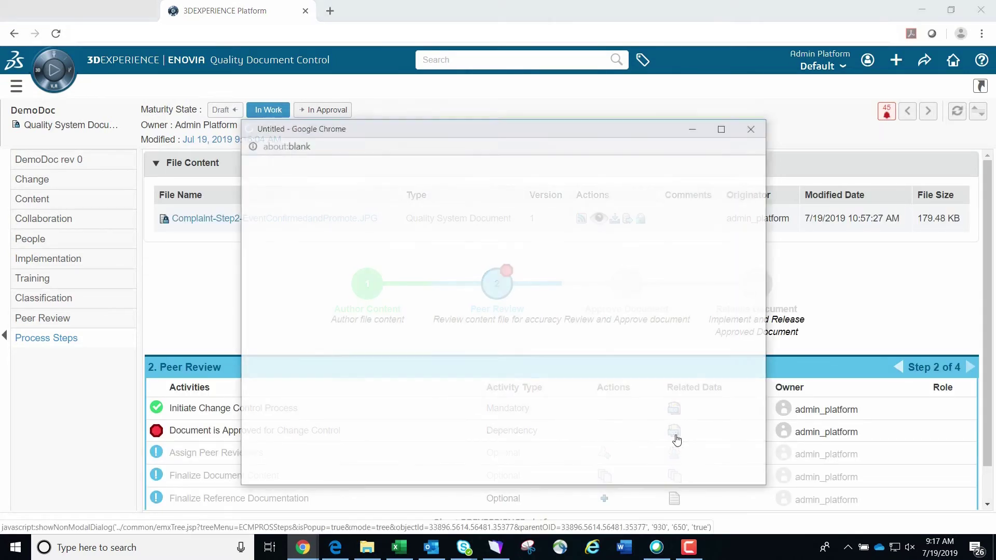
left_click(717, 136)
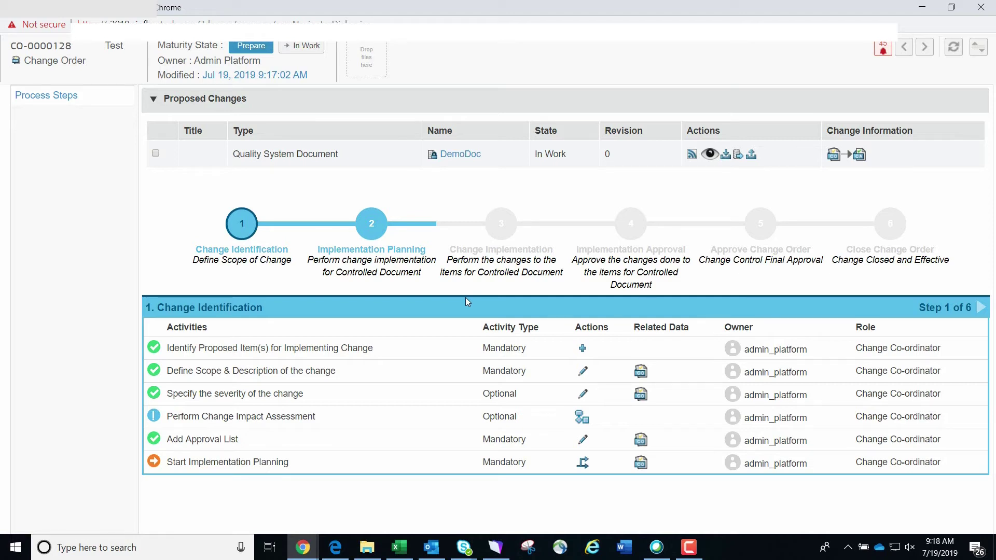
left_click(584, 467)
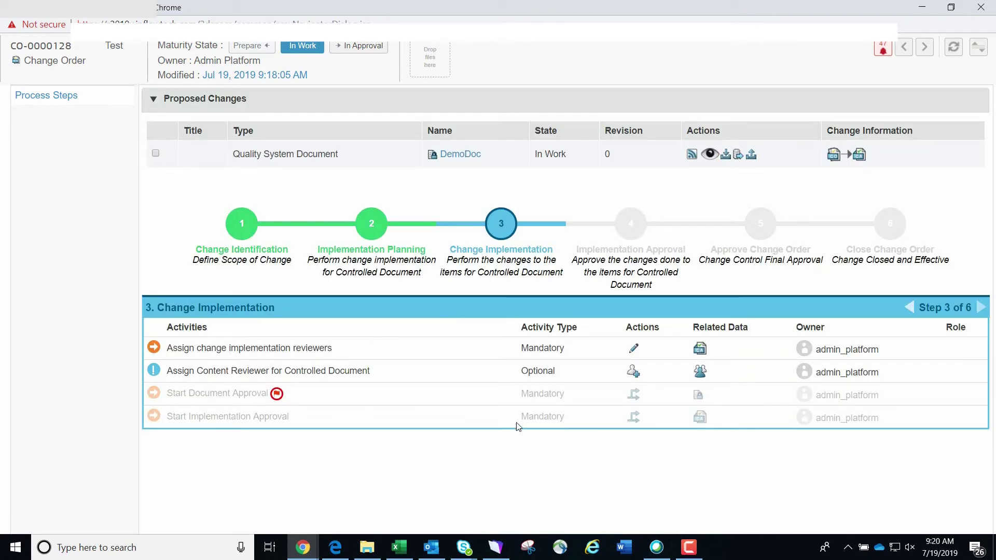
Step: Assign Admin Platform as the change implementation reviewer of the change action
left_click(635, 349)
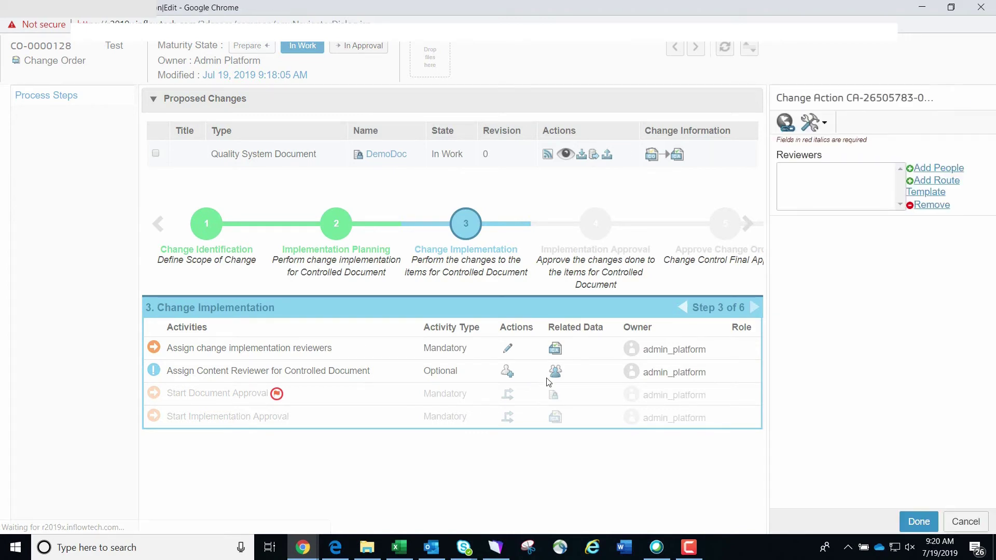
left_click(925, 170)
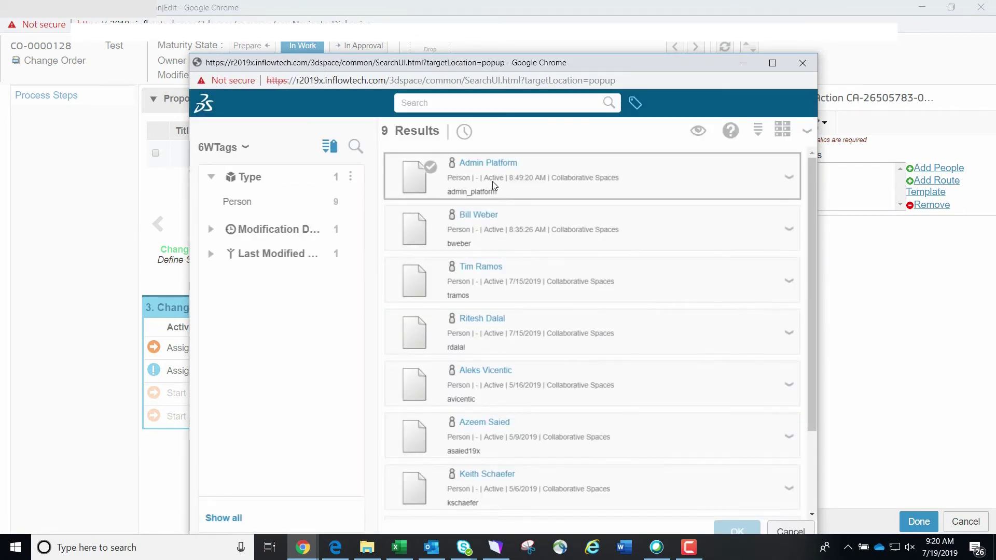
left_click(735, 529)
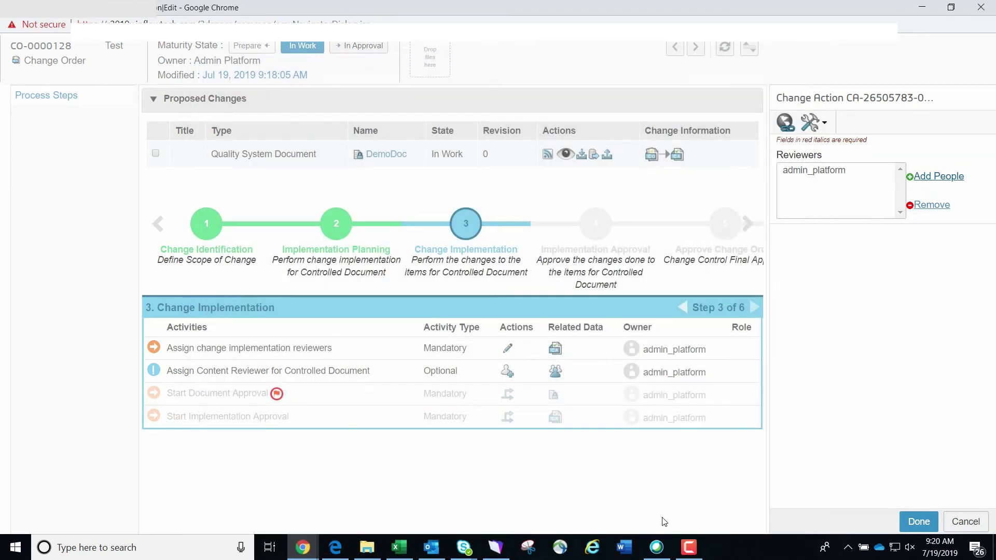
left_click(916, 523)
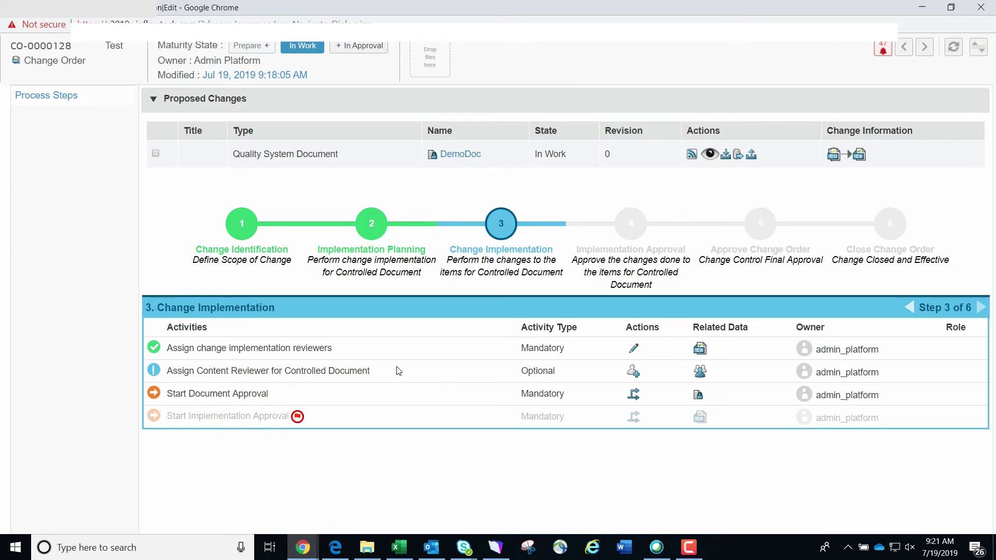
Step: Start the document approval for DemoDoc and approve the change action's review task with the comment "test"
left_click(633, 396)
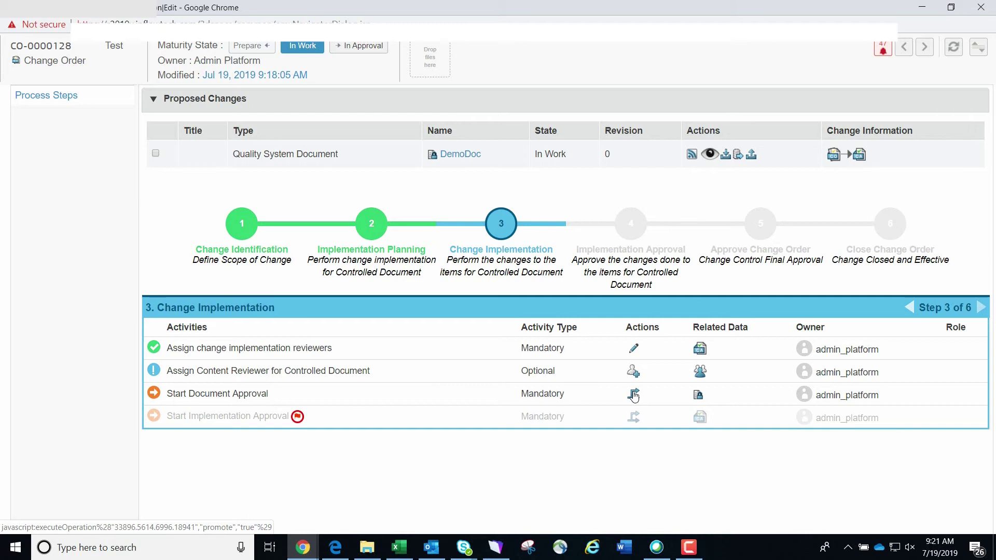
left_click(634, 395)
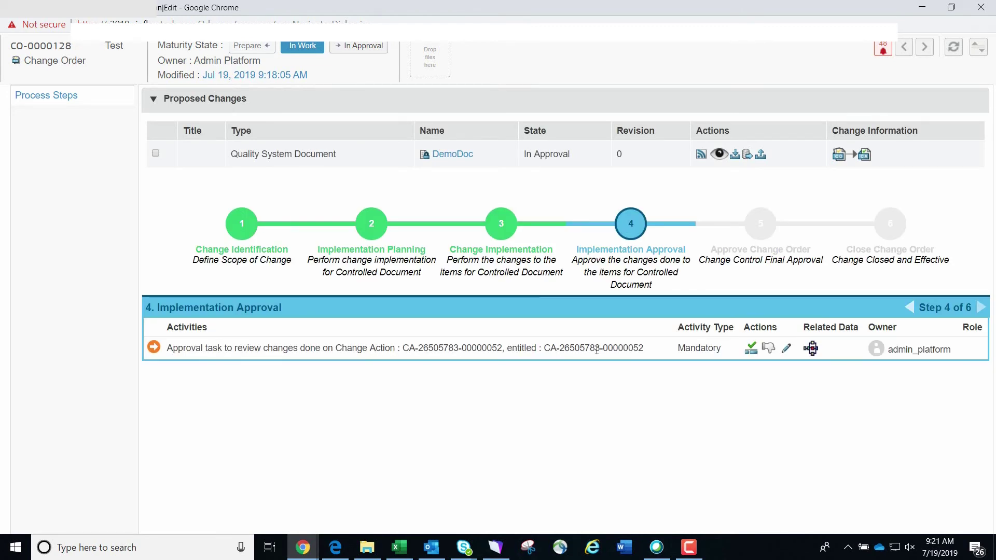
left_click(751, 350)
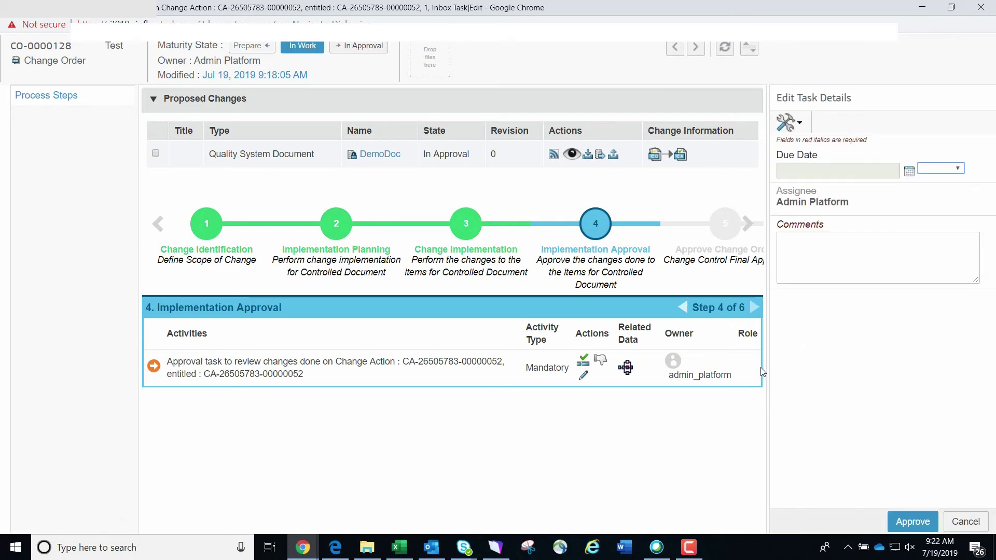
left_click(826, 264)
type("test")
left_click(895, 526)
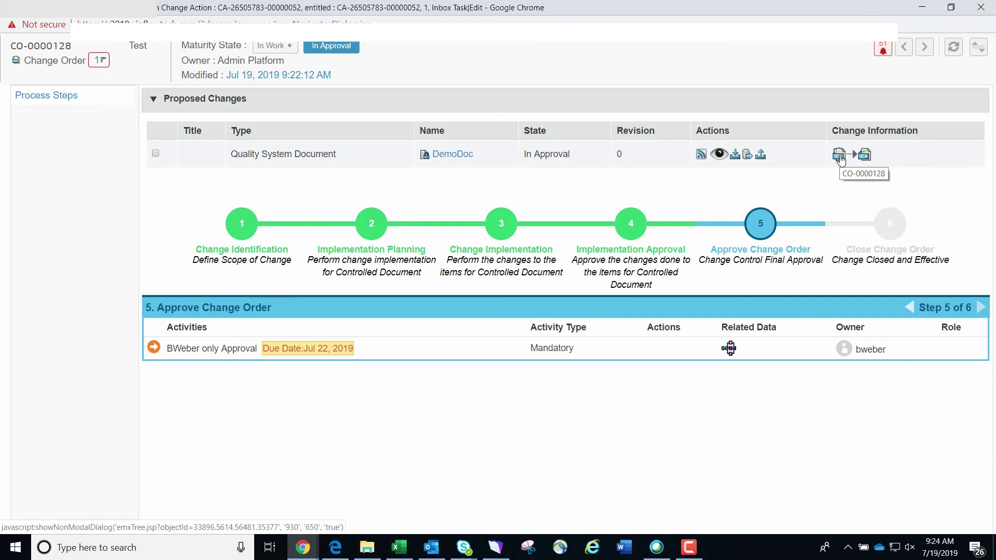
Step: Open the change order's pending approval route and bring up its approval task in a full-size window
left_click(839, 154)
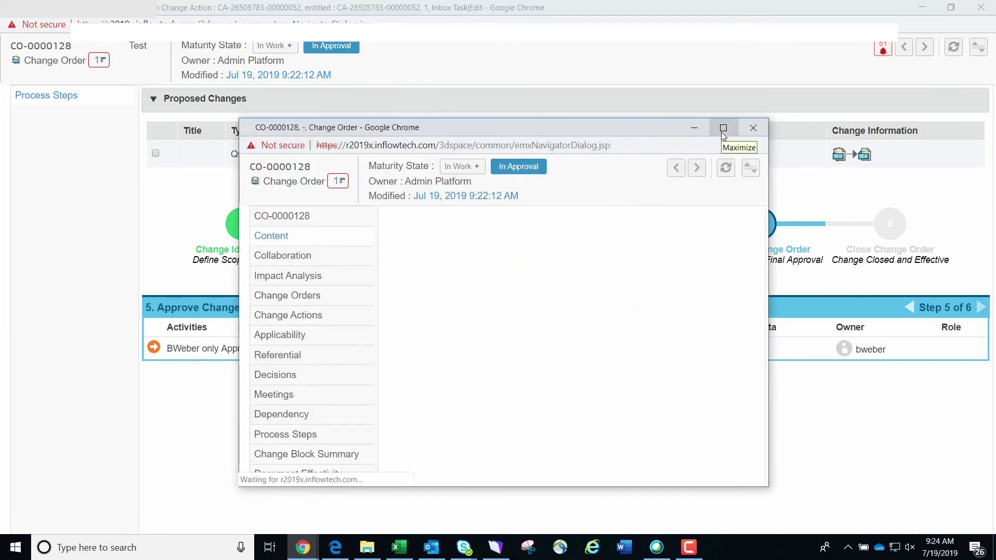
left_click(723, 133)
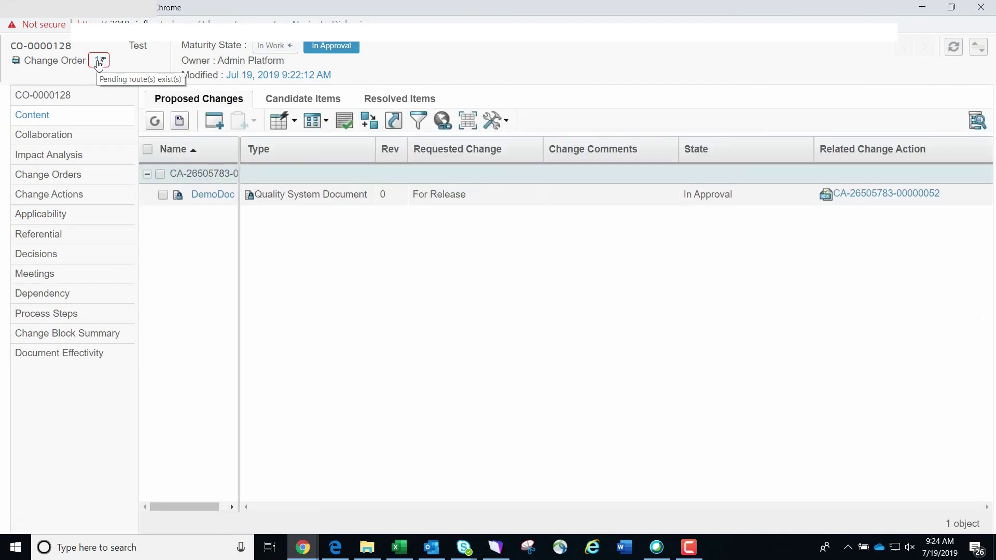
left_click(99, 60)
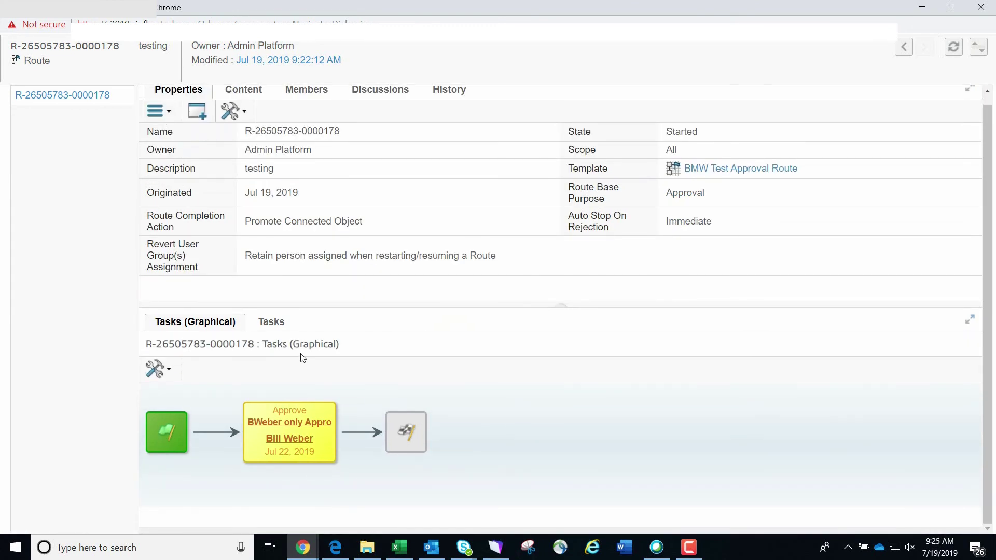
left_click(290, 422)
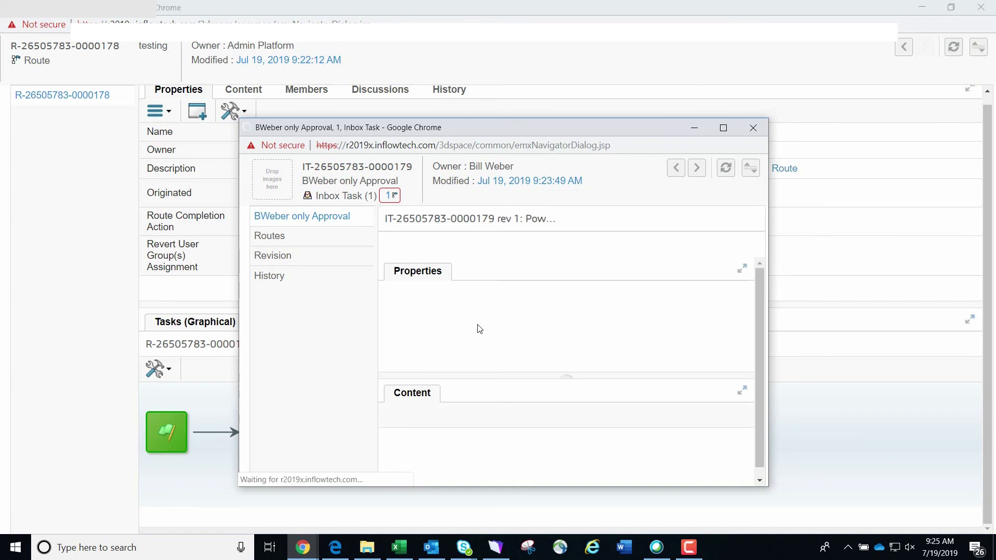
left_click(723, 128)
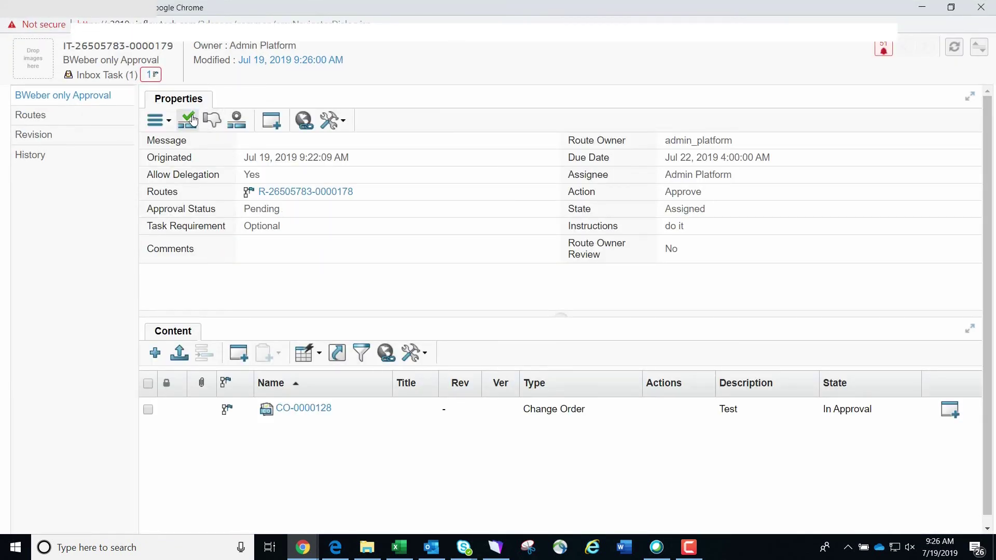
Step: Approve the change order's final approval task with the comment "approved"
left_click(192, 120)
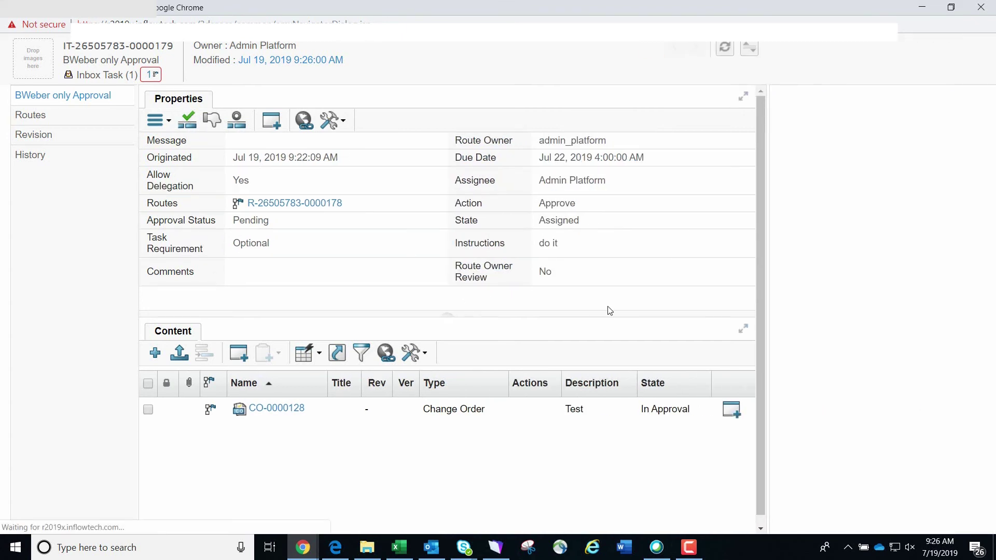
left_click(867, 241)
type("approed")
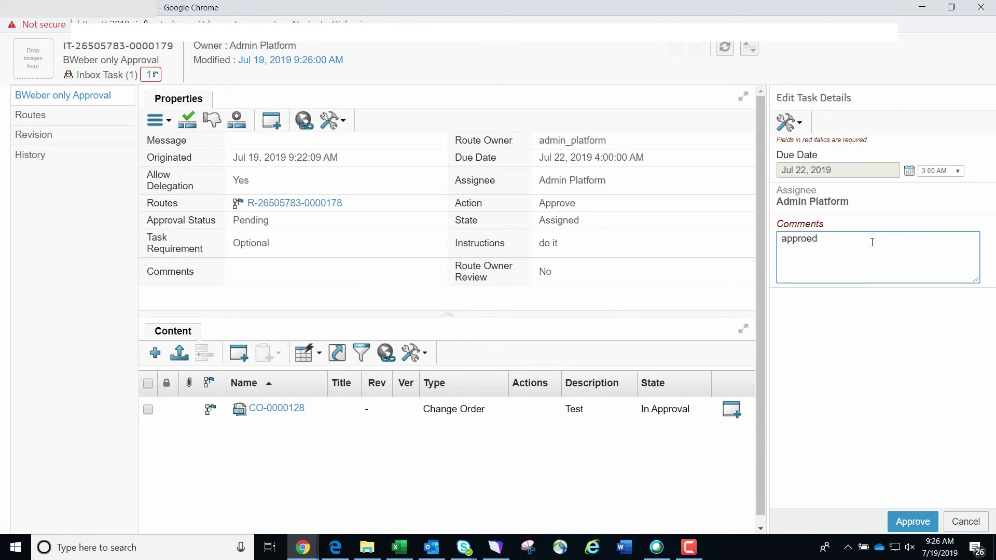
key("BackSpace")
type("ved")
left_click(909, 519)
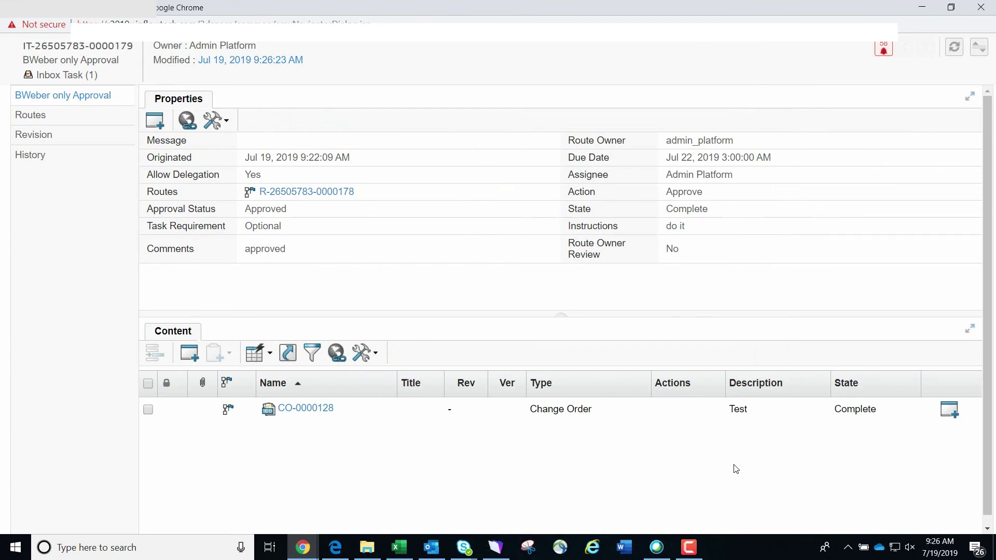
Step: Close the approval task and route windows and refresh the change order's process steps
left_click(978, 10)
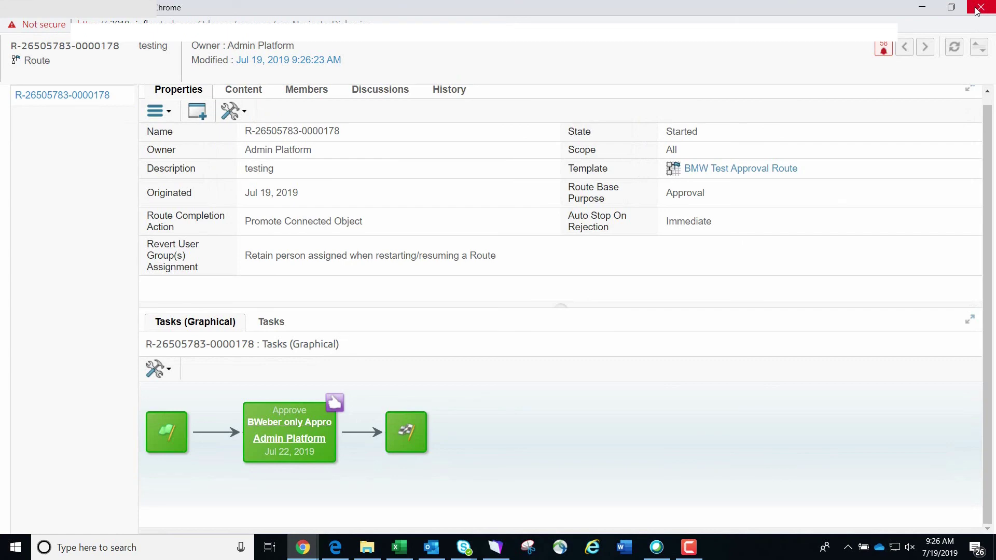
left_click(978, 9)
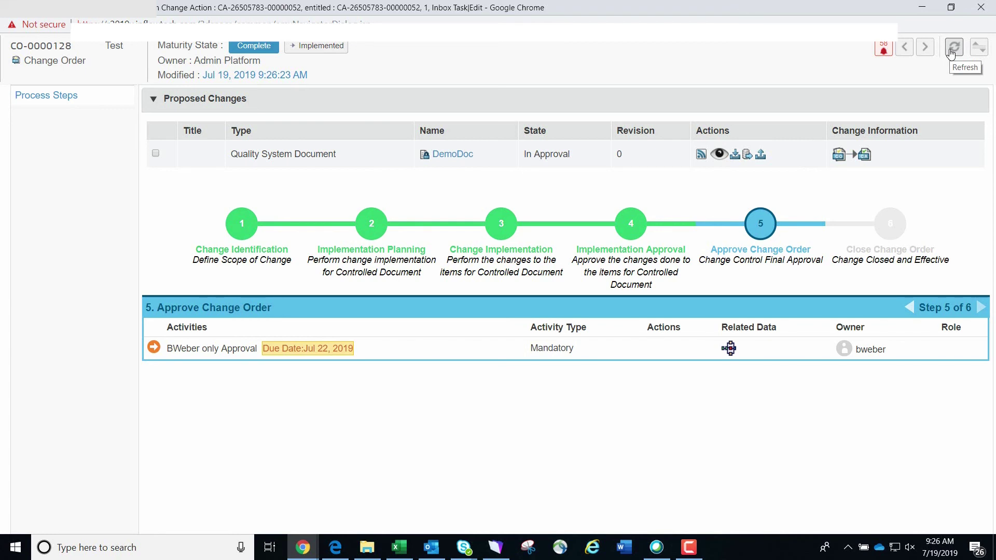
left_click(953, 49)
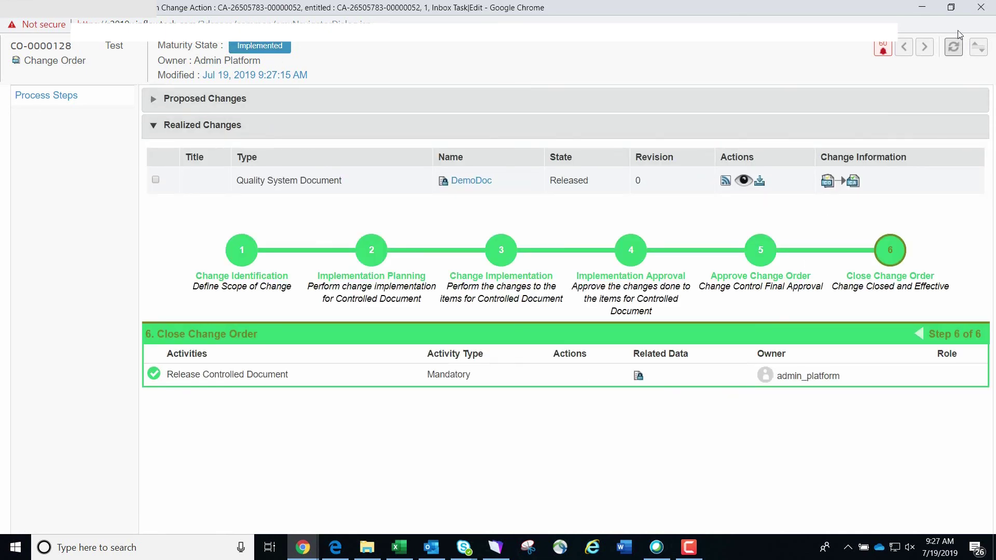
Step: Close the change order window and refresh DemoDoc's process steps
left_click(979, 9)
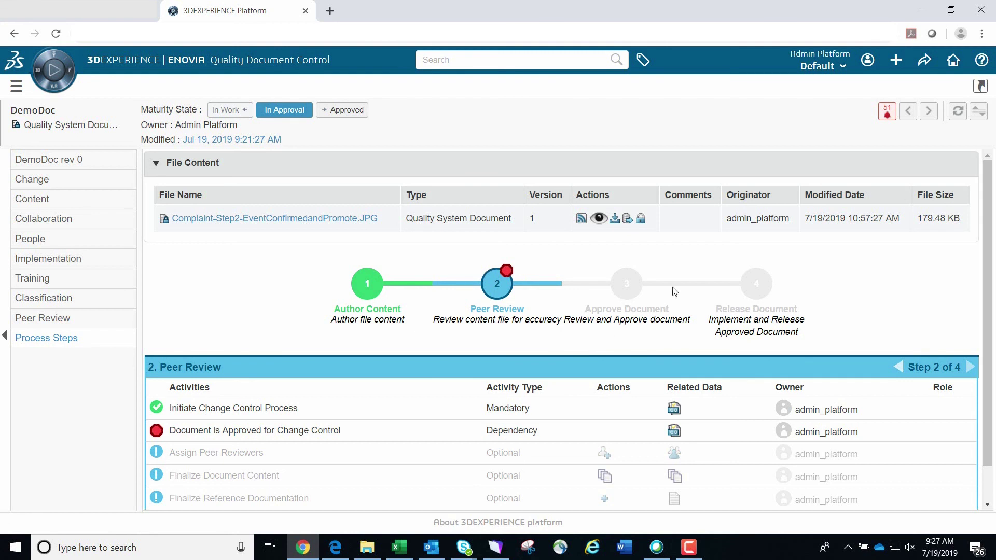
left_click(957, 110)
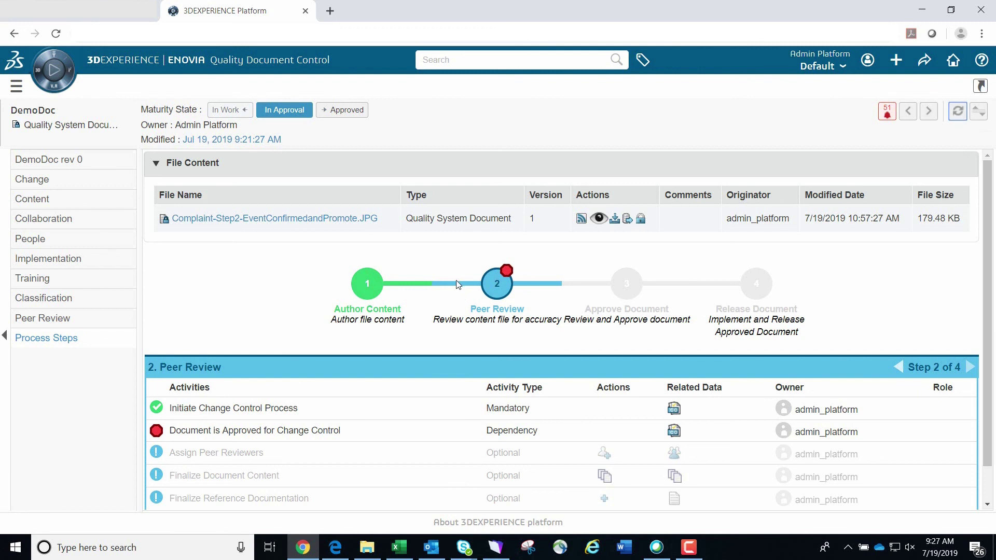